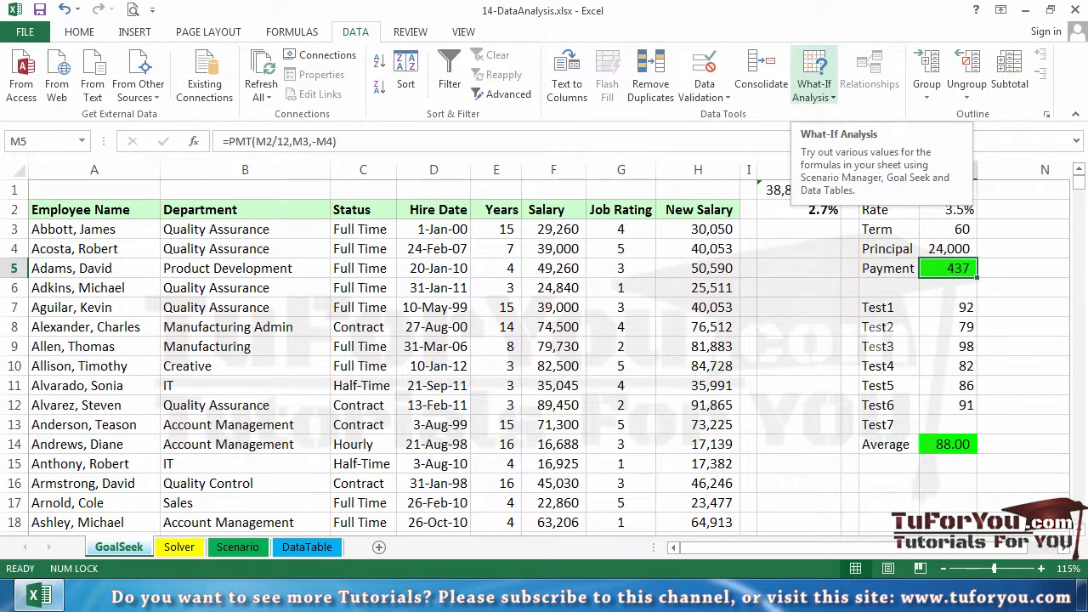
# Step: Examine the PMT formula in Payment cell M5 and the rate, term and principal cells it references
pyautogui.click(812, 94)
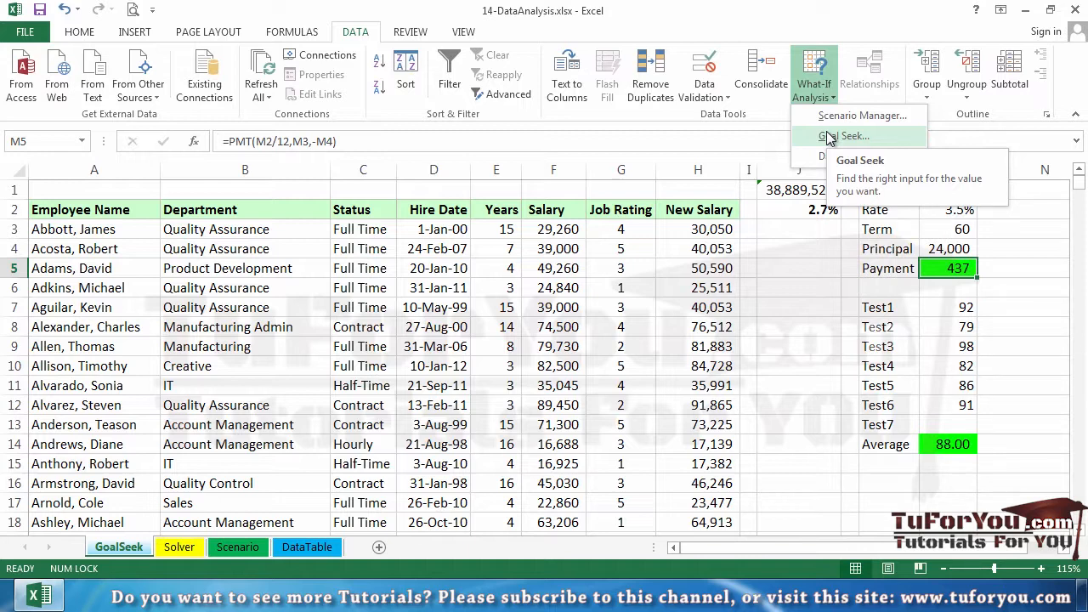
pyautogui.click(958, 269)
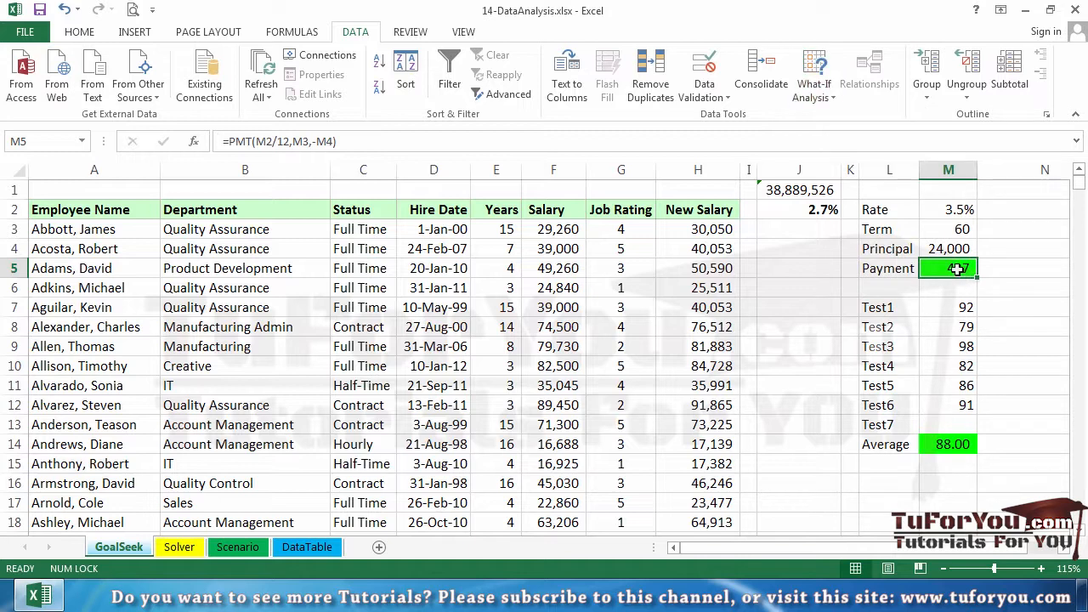
pyautogui.doubleClick(958, 270)
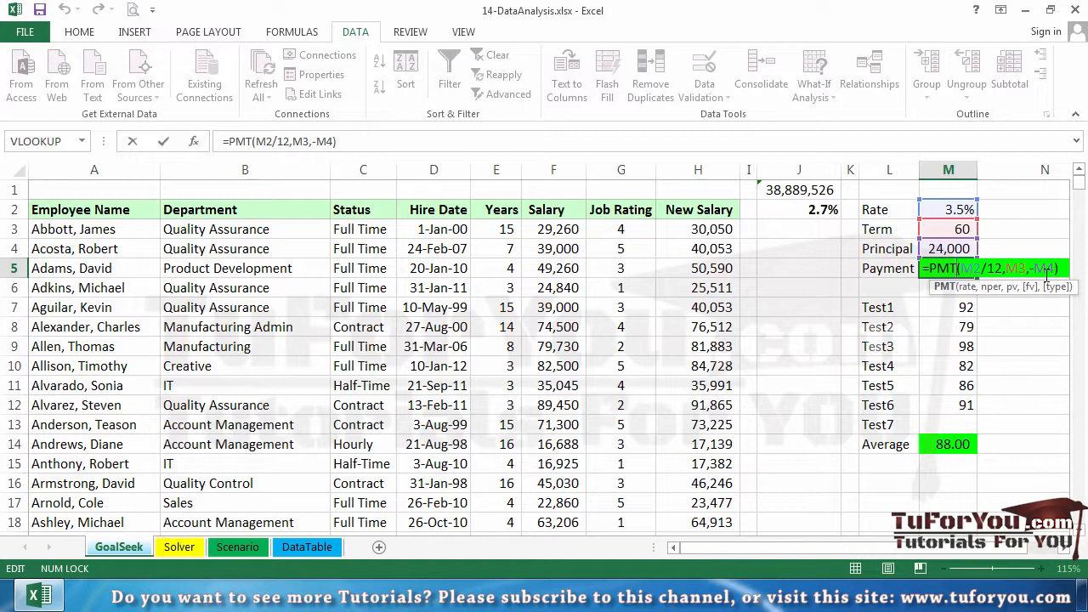
pyautogui.hotkey('ctrl', 'Return')
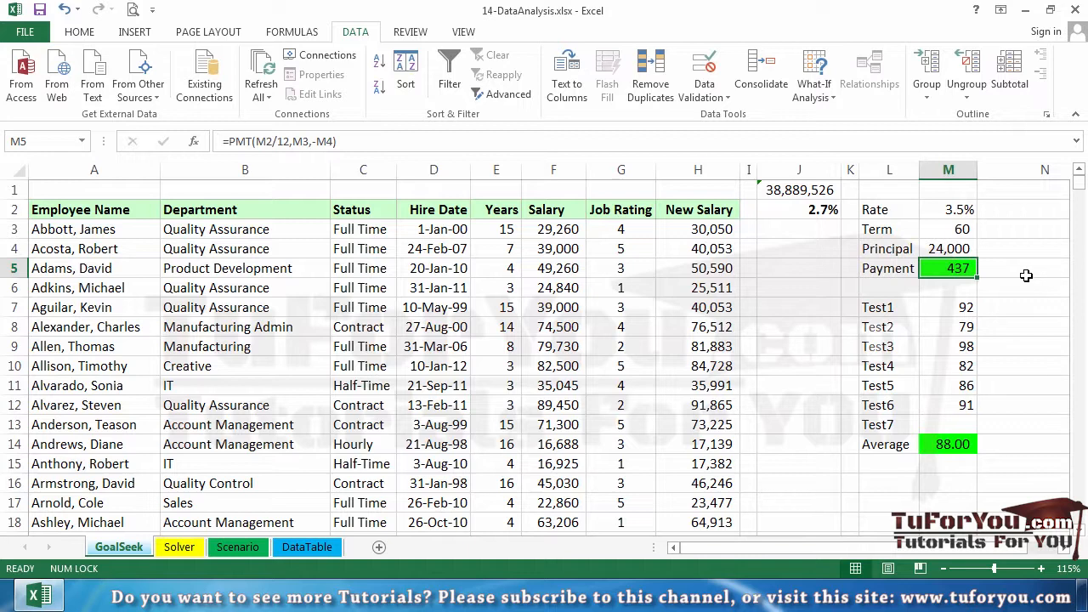
pyautogui.click(1024, 274)
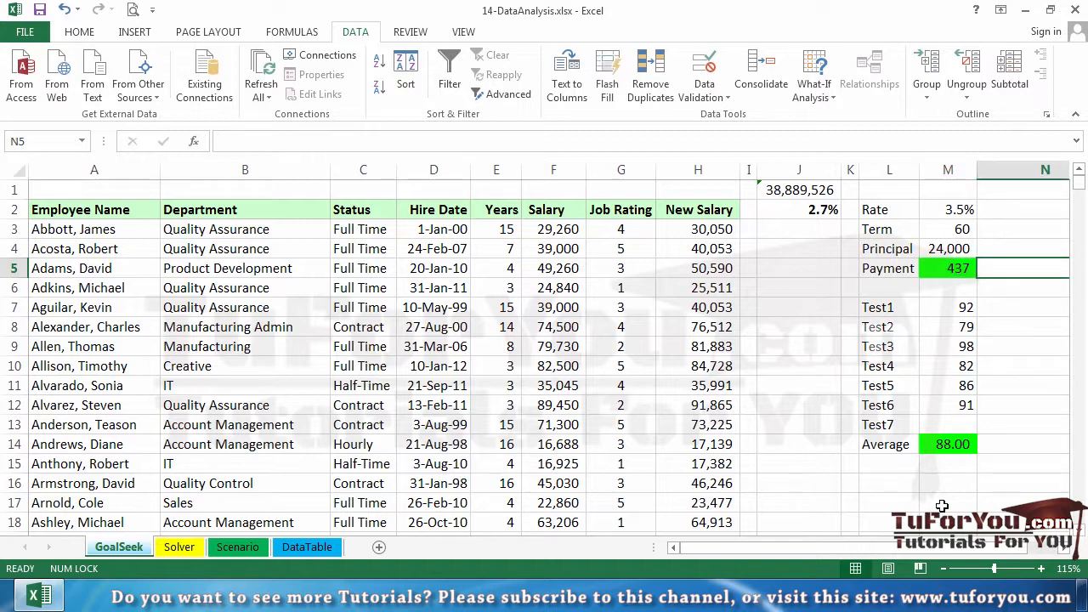
pyautogui.moveTo(923, 549); pyautogui.dragTo(966, 555)
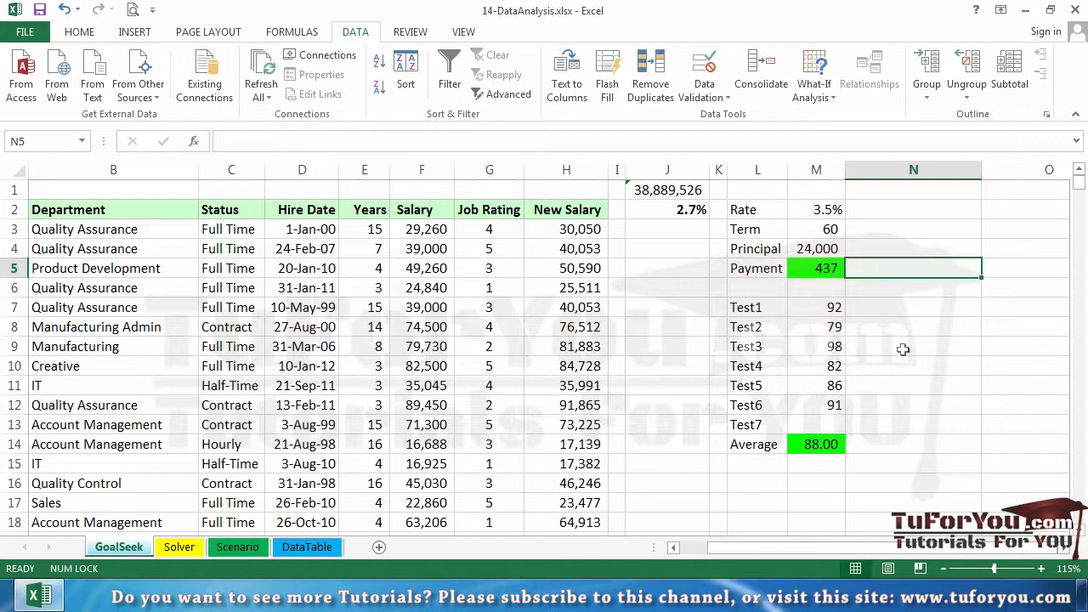
# Step: Run Goal Seek on Payment cell M5 for a value of 500 by changing Principal cell M4, and discard the solution
pyautogui.click(830, 269)
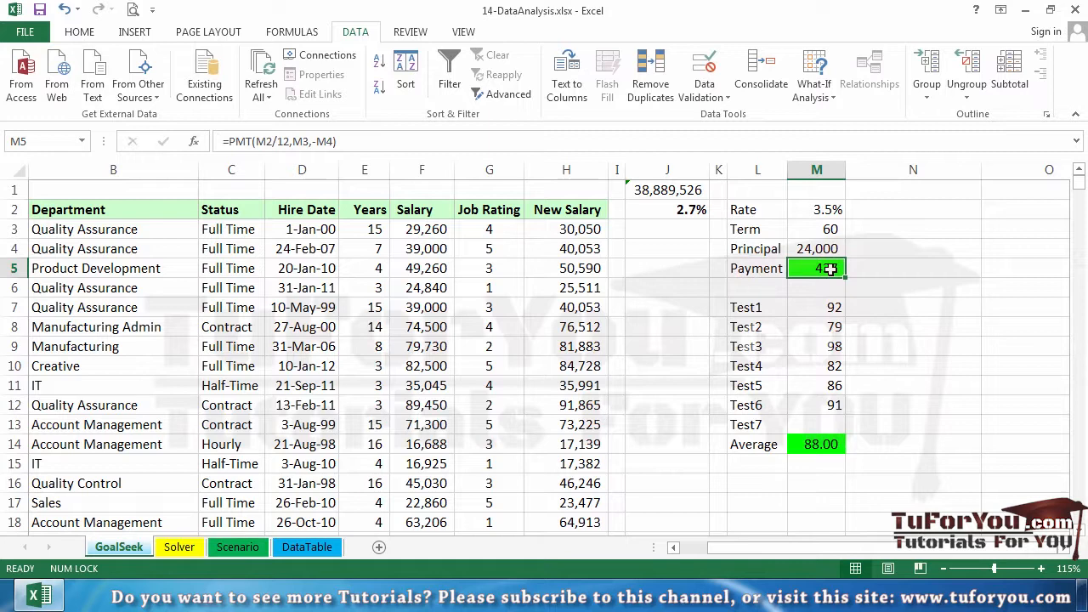
pyautogui.click(815, 98)
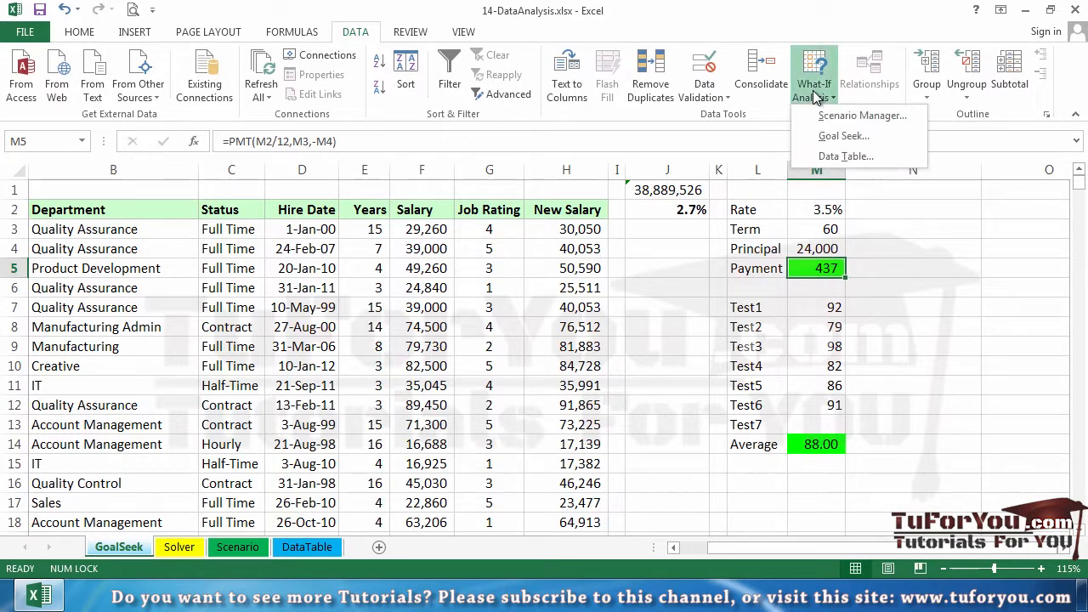
pyautogui.click(838, 138)
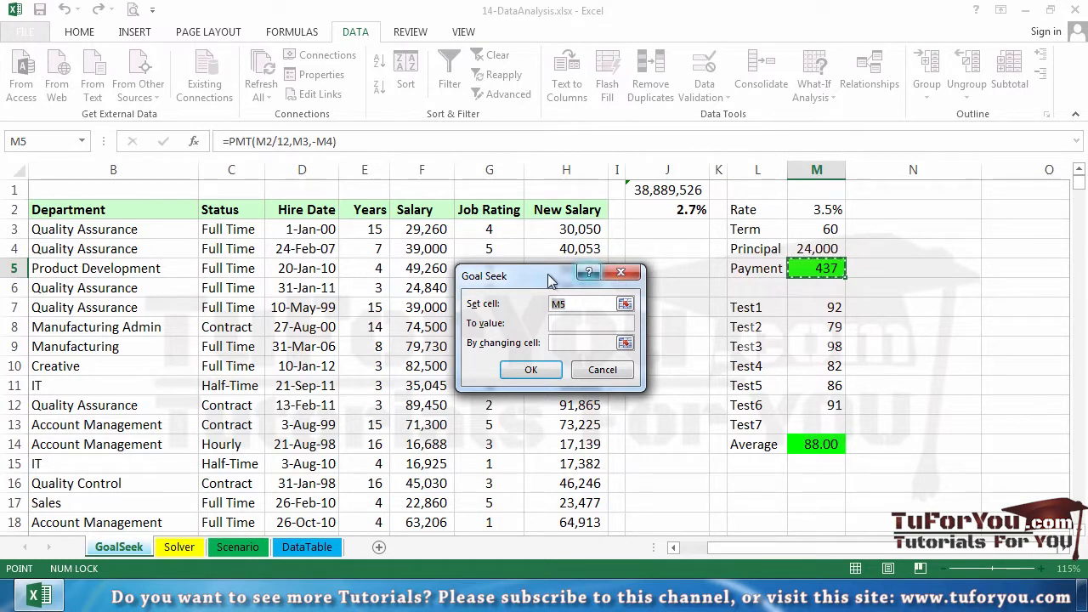
pyautogui.moveTo(543, 275); pyautogui.dragTo(952, 251)
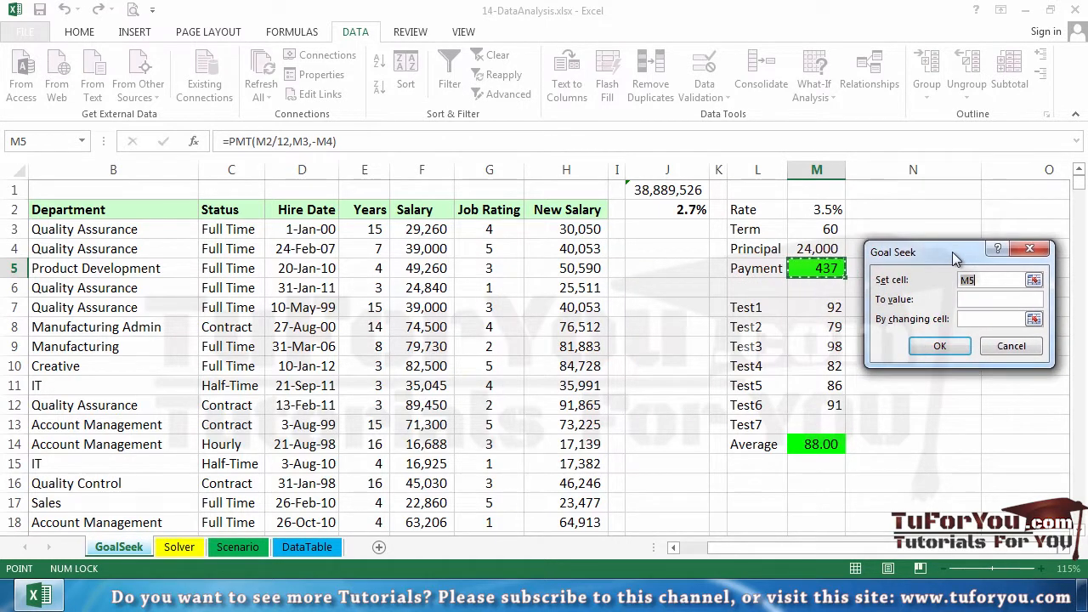
pyautogui.click(976, 301)
pyautogui.write('500')
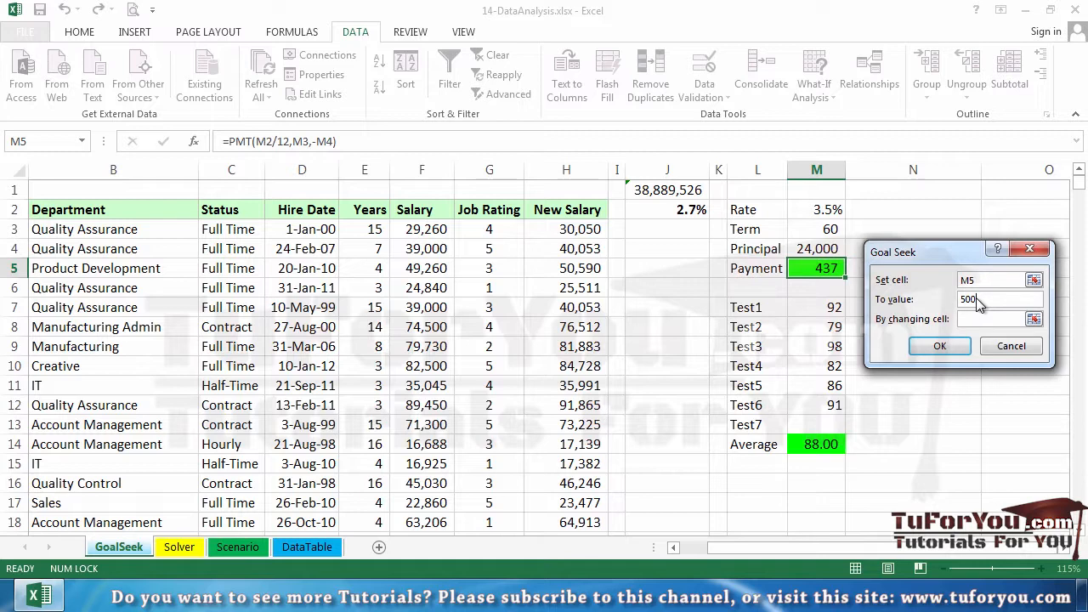
pyautogui.click(974, 319)
pyautogui.click(826, 247)
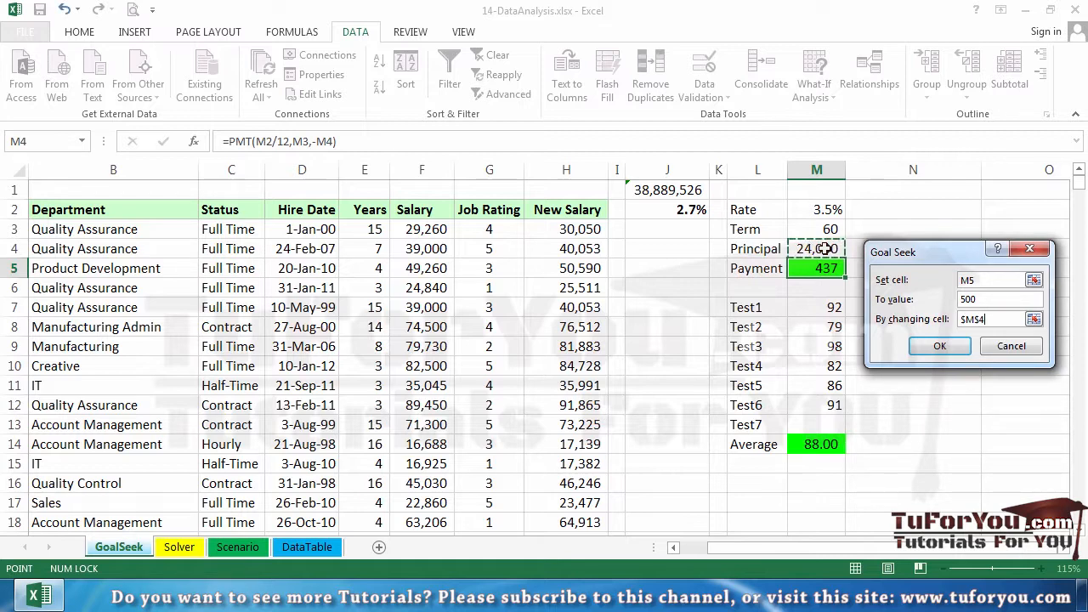
pyautogui.click(940, 345)
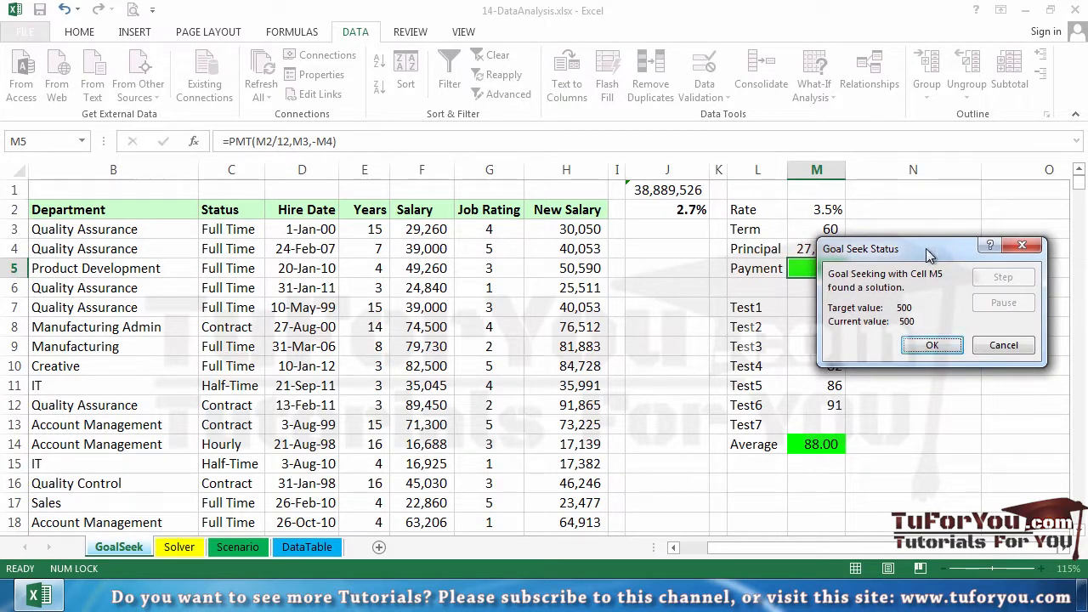
pyautogui.moveTo(926, 248); pyautogui.dragTo(983, 196)
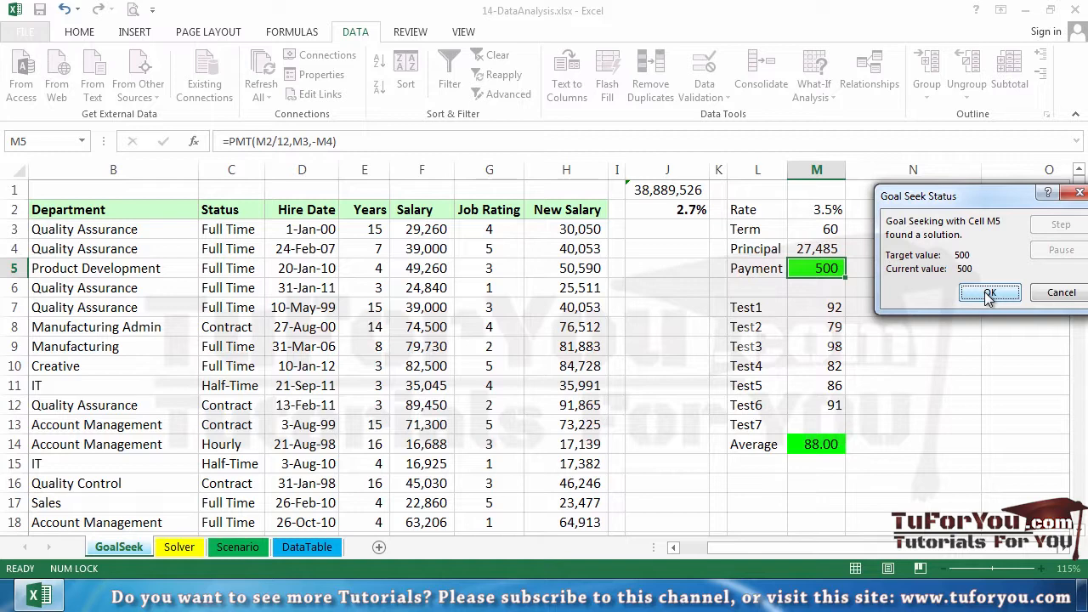
pyautogui.click(1062, 295)
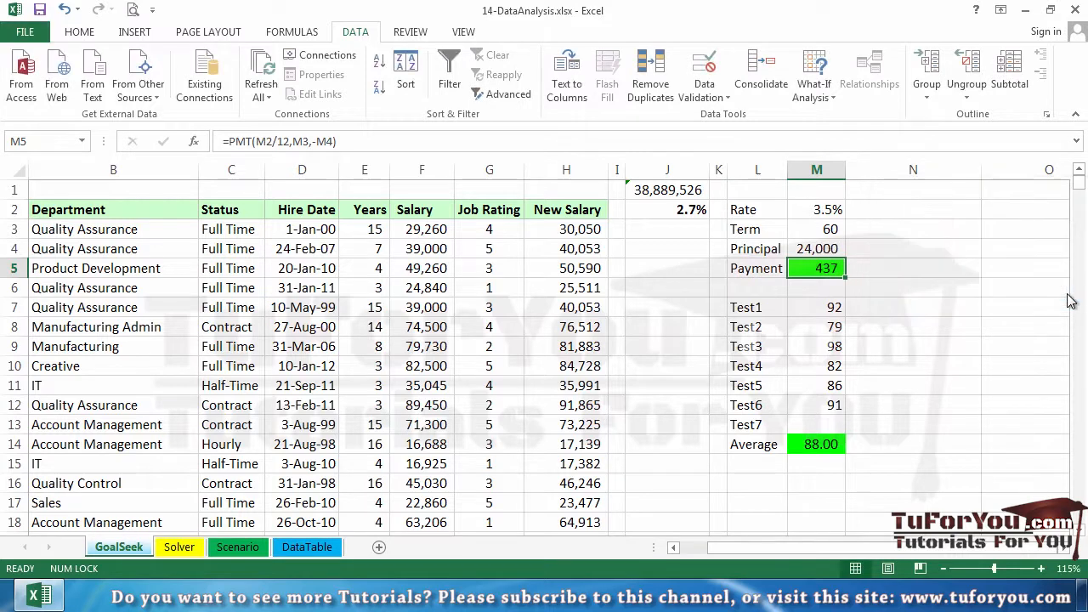
# Step: Run Goal Seek on Payment cell M5 for a value of 500 by changing Term cell M3, and discard the solution
pyautogui.click(833, 101)
pyautogui.click(853, 140)
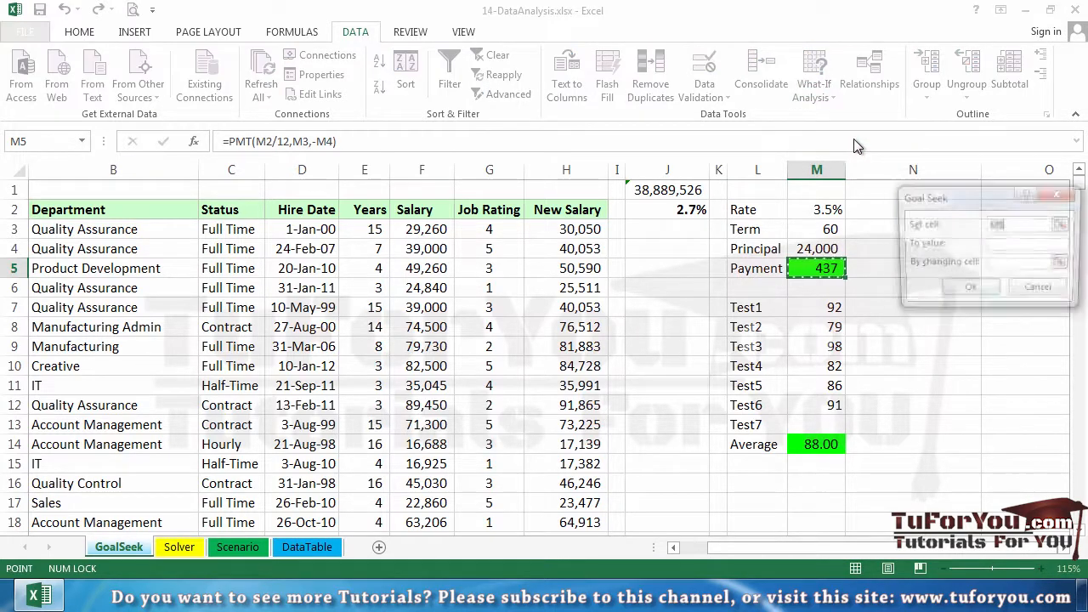
pyautogui.click(1008, 244)
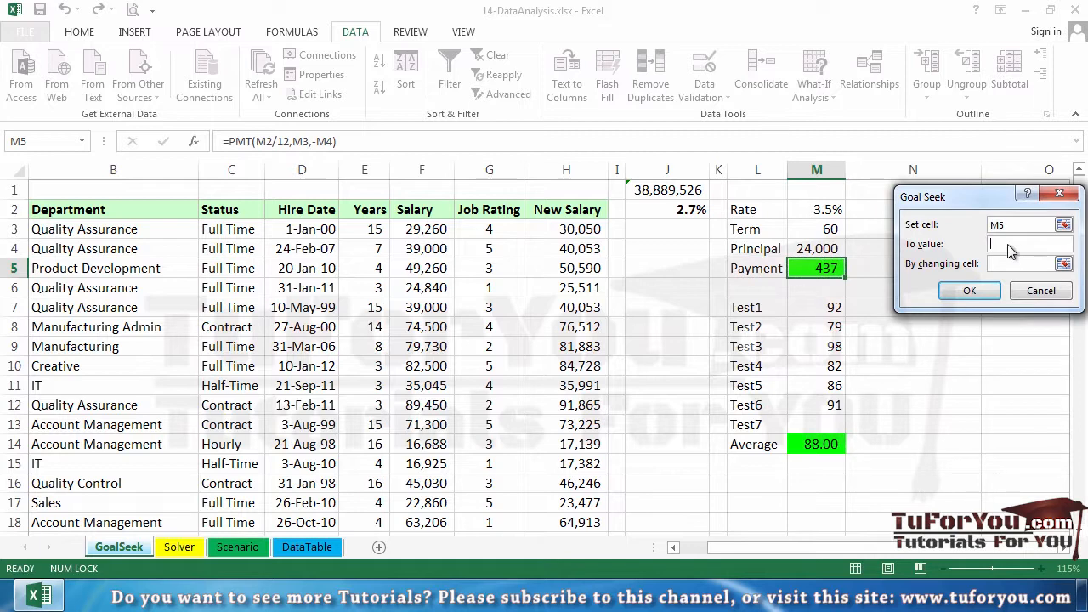
pyautogui.write('500')
pyautogui.press('Tab')
pyautogui.click(831, 229)
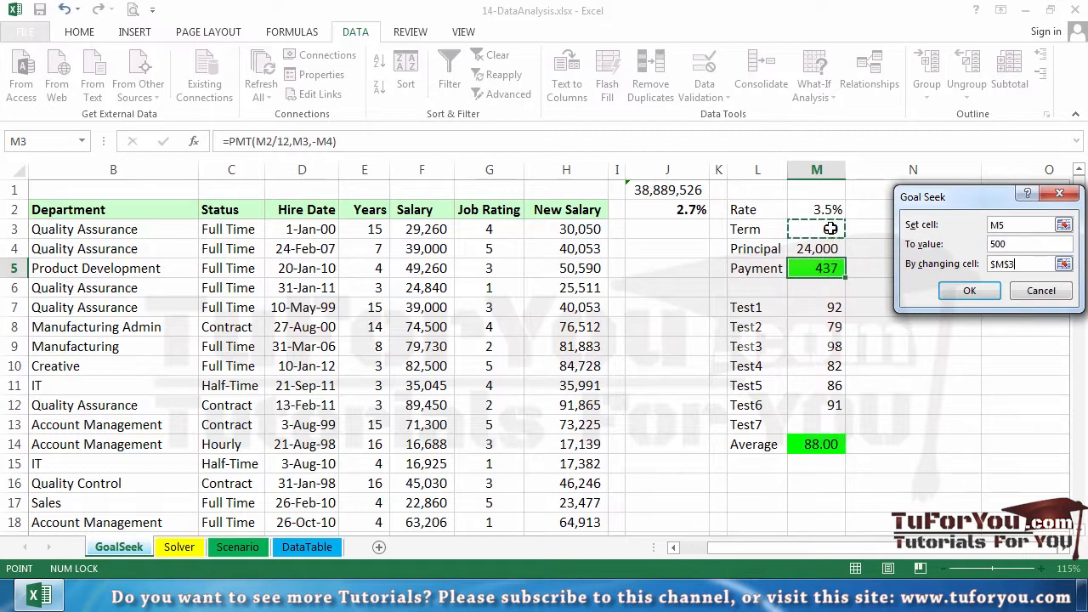
pyautogui.click(968, 289)
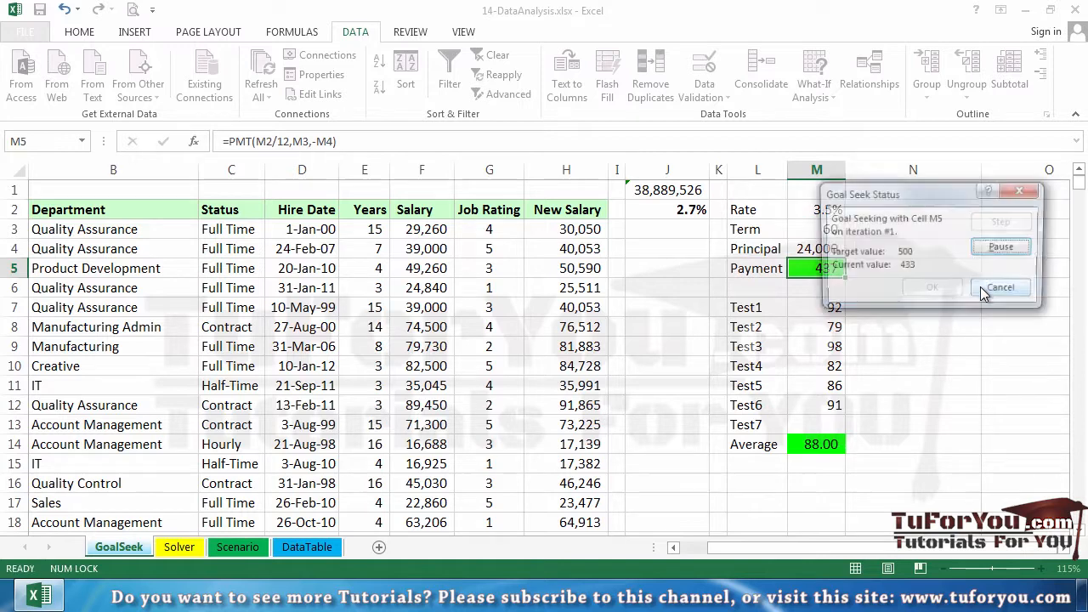
pyautogui.moveTo(923, 196); pyautogui.dragTo(966, 203)
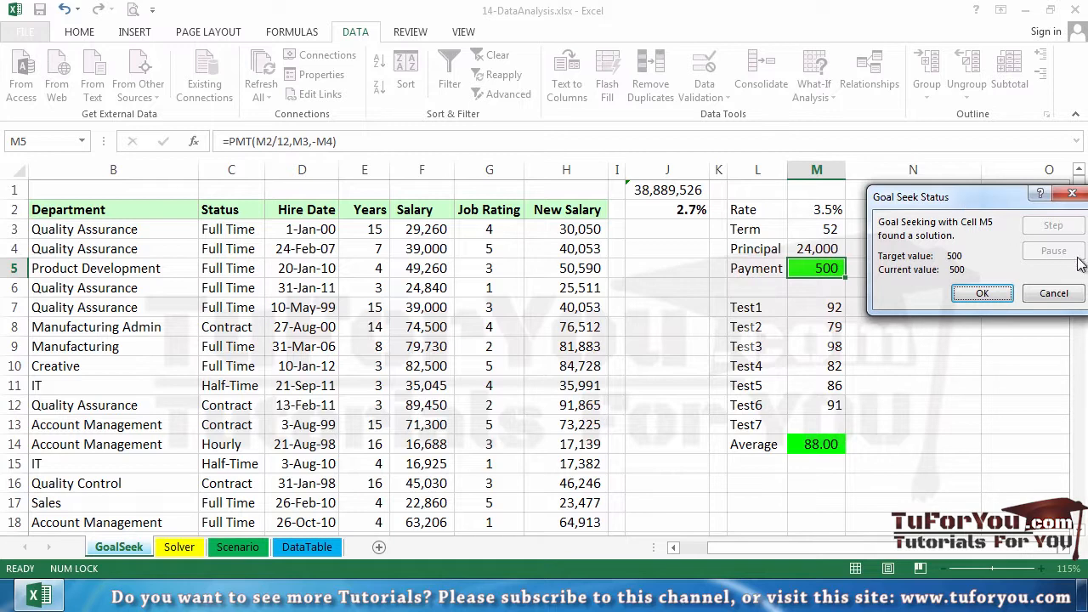
pyautogui.click(1070, 293)
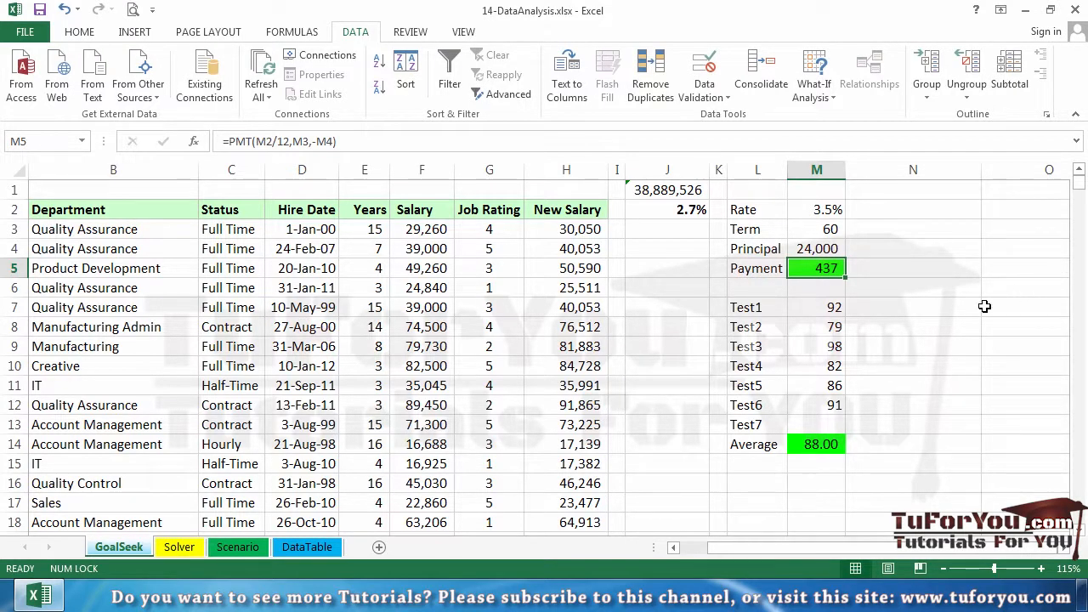
# Step: Examine the test scores in M7:M13 and the AVERAGE formula in cell M14
pyautogui.click(835, 308)
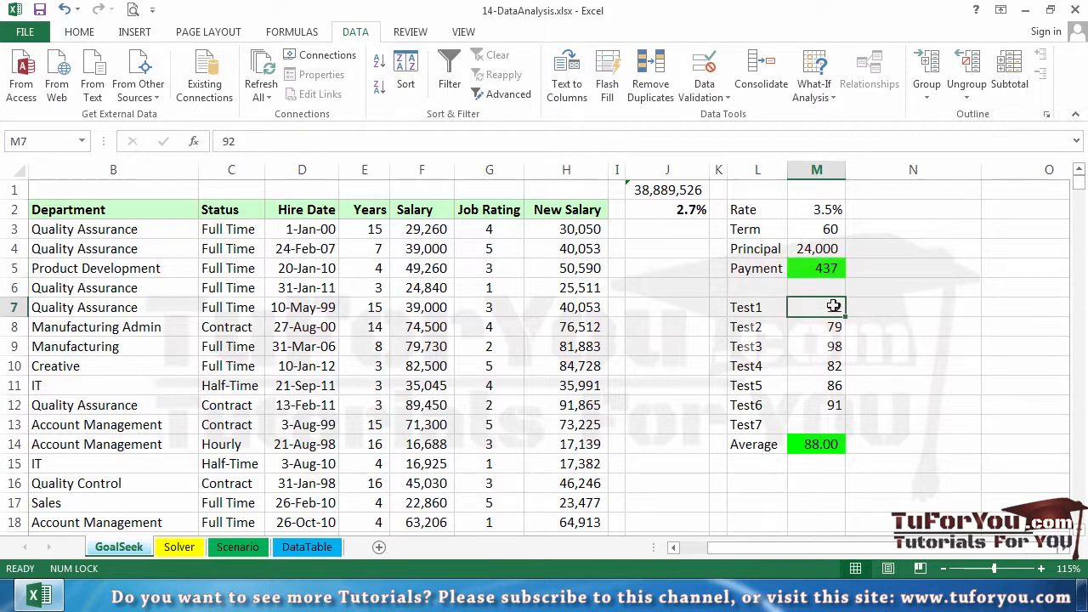
pyautogui.moveTo(831, 308); pyautogui.dragTo(823, 350)
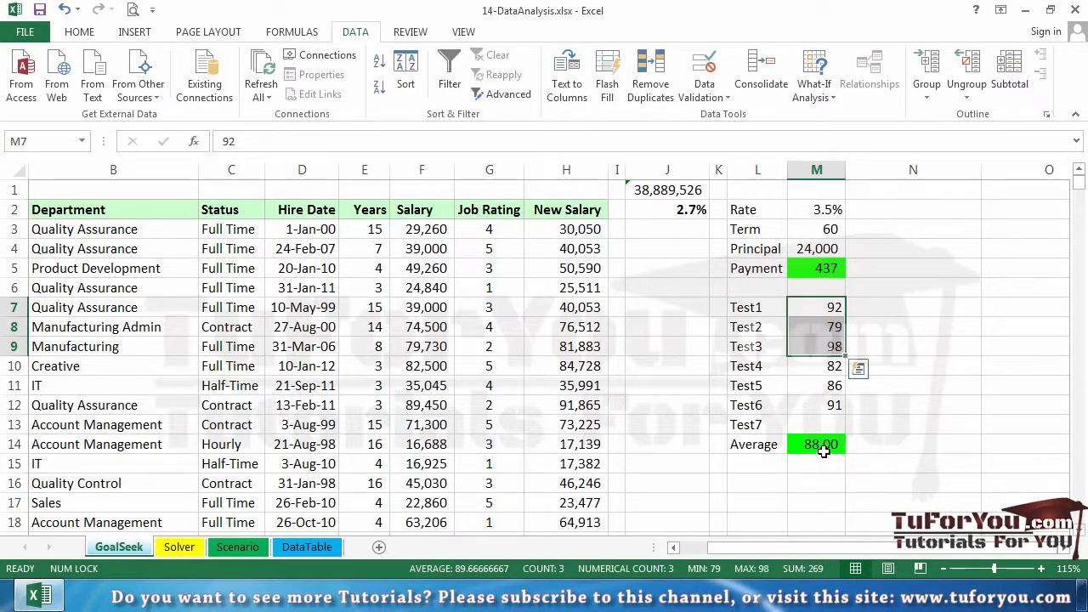
pyautogui.click(823, 452)
pyautogui.doubleClick(824, 449)
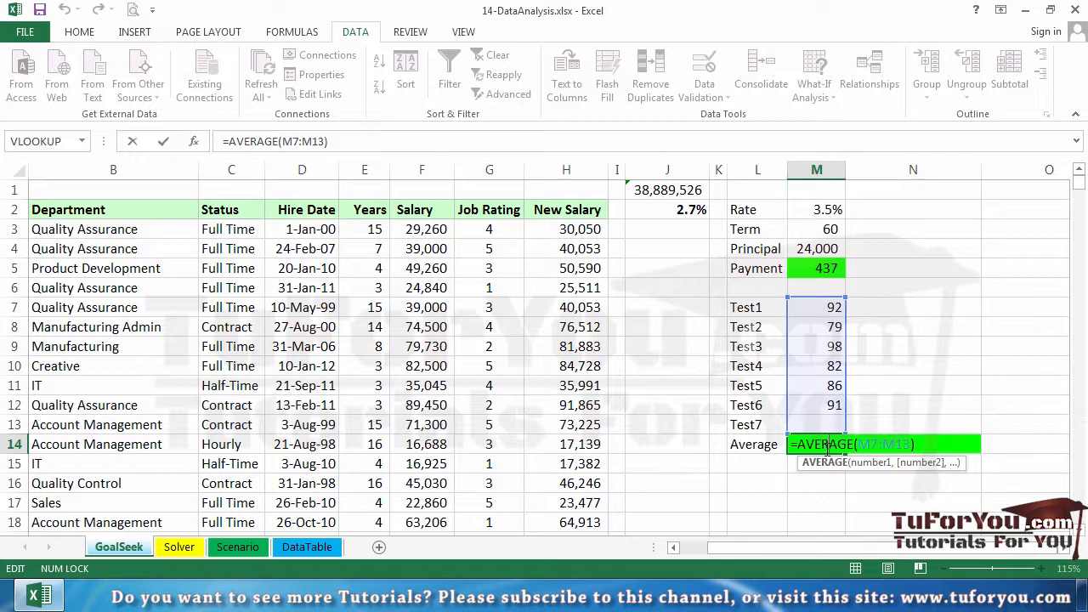
pyautogui.click(822, 316)
pyautogui.moveTo(822, 316); pyautogui.dragTo(823, 420)
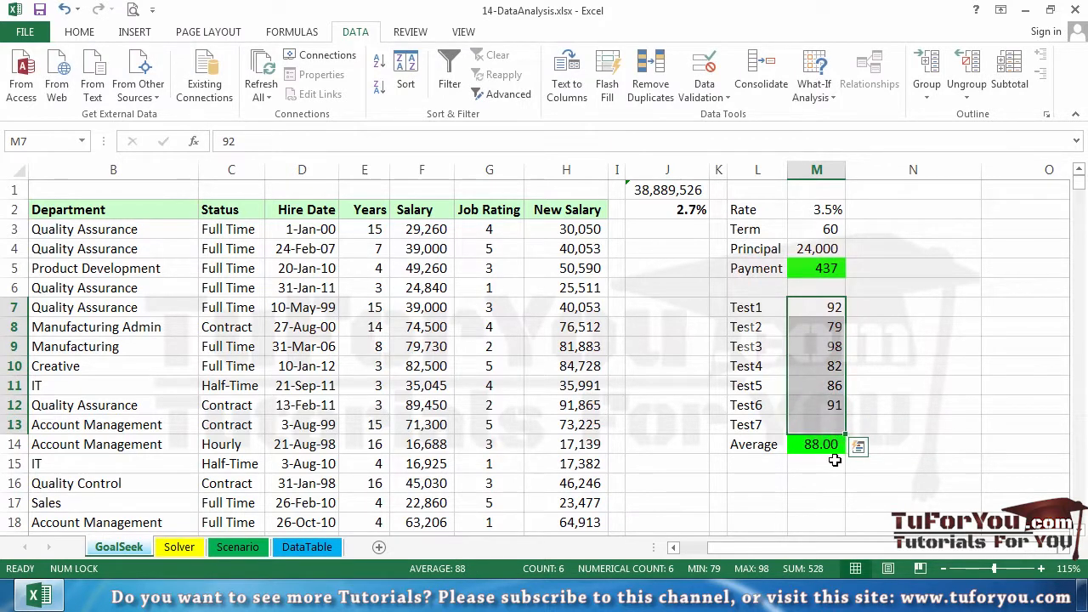
pyautogui.doubleClick(830, 452)
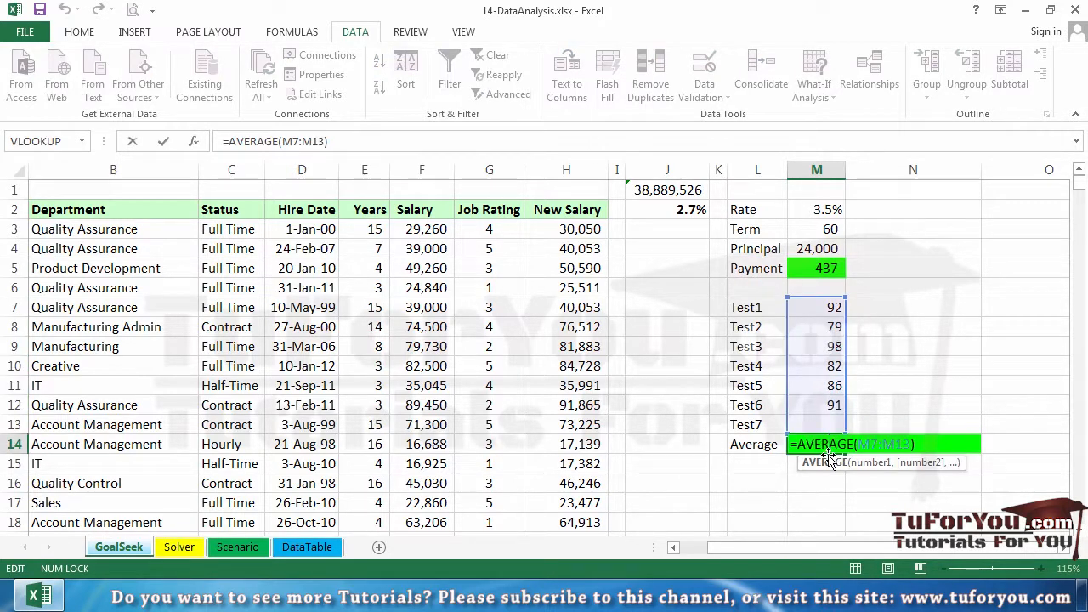
pyautogui.press('Escape')
pyautogui.click(826, 422)
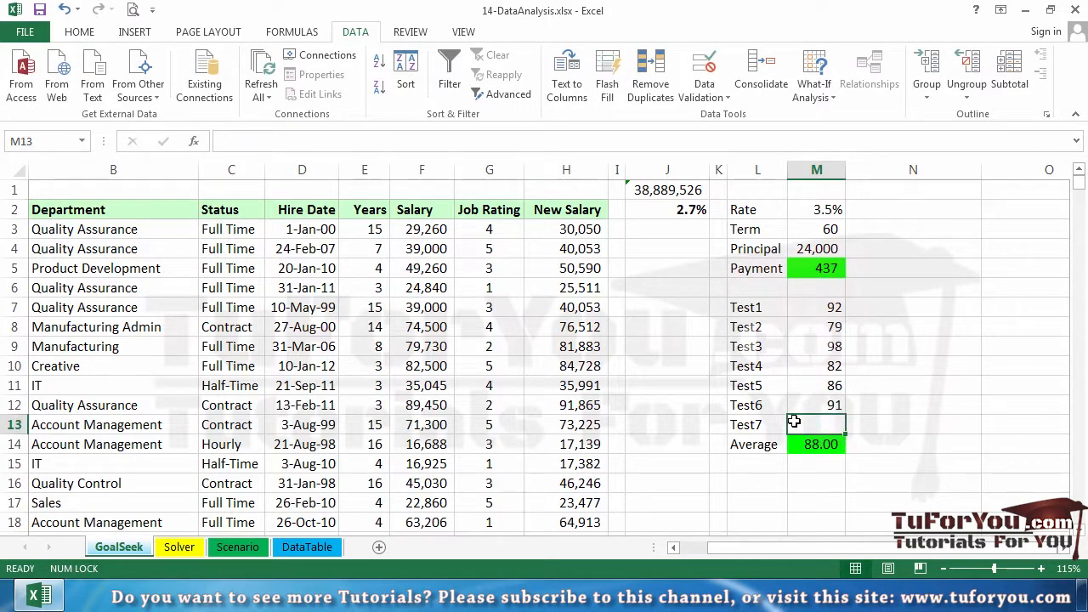
pyautogui.moveTo(829, 307); pyautogui.dragTo(819, 410)
pyautogui.click(813, 425)
# Step: Run Goal Seek on Average cell M14 for a value of 90 by changing Test7 cell M13, and discard the solution
pyautogui.click(816, 445)
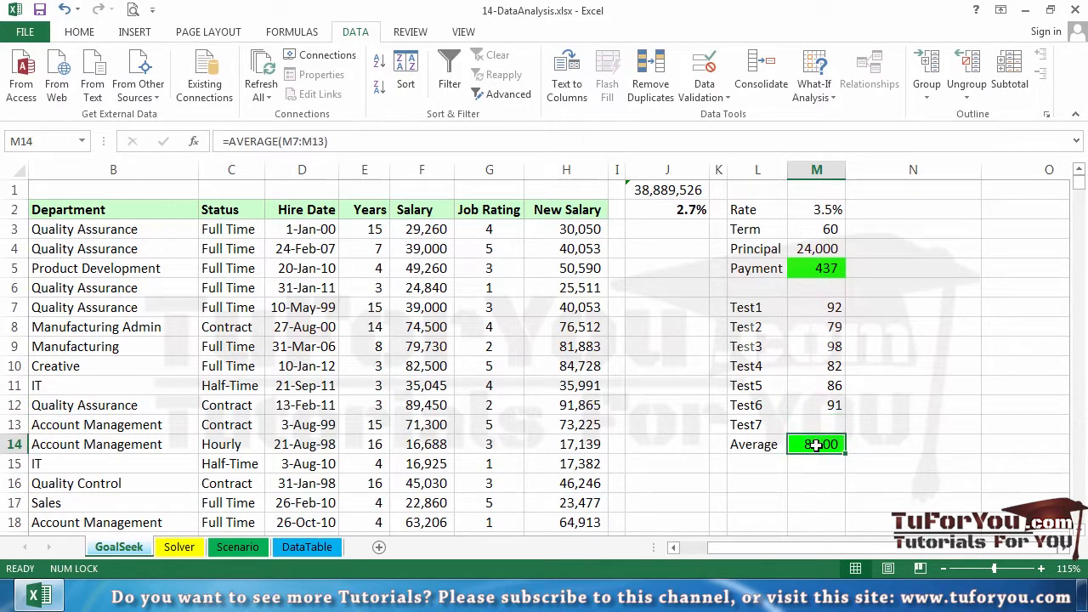
pyautogui.click(823, 94)
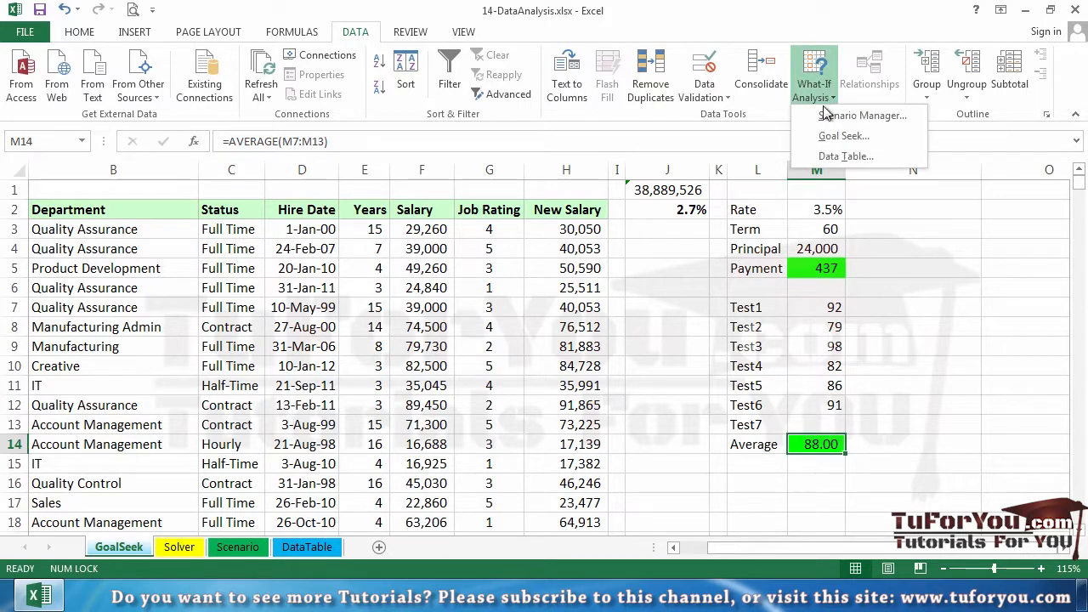
pyautogui.click(840, 137)
pyautogui.click(1017, 343)
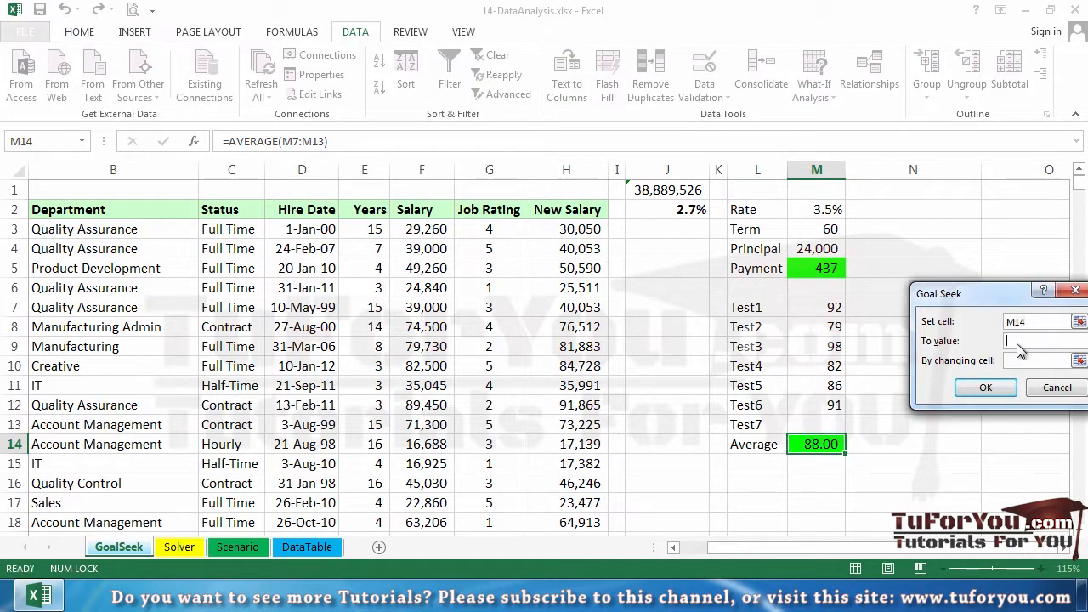
pyautogui.write('90')
pyautogui.press('Tab')
pyautogui.click(818, 425)
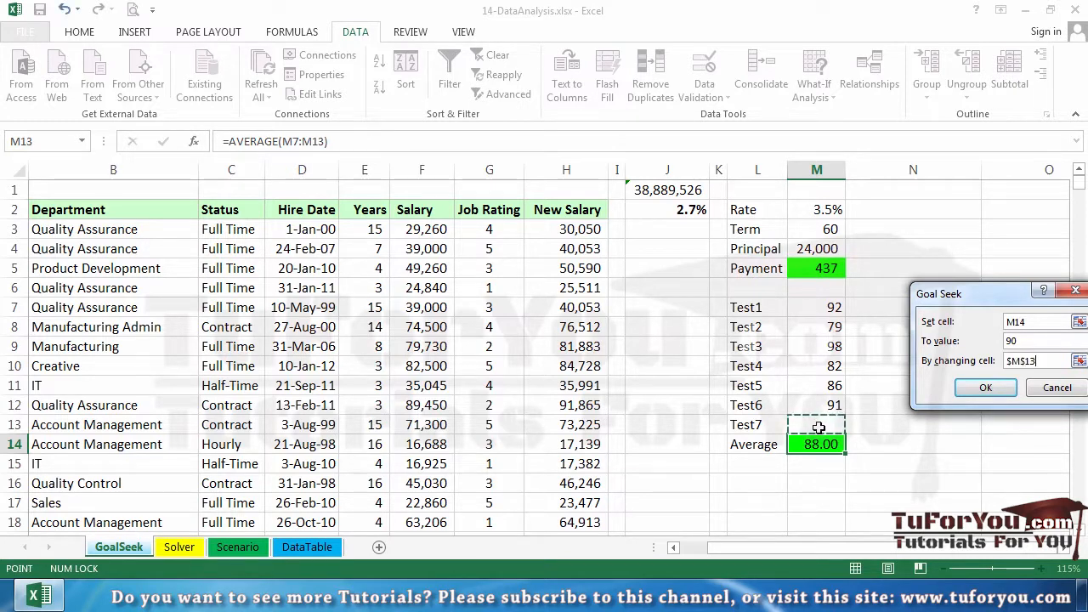
pyautogui.click(987, 387)
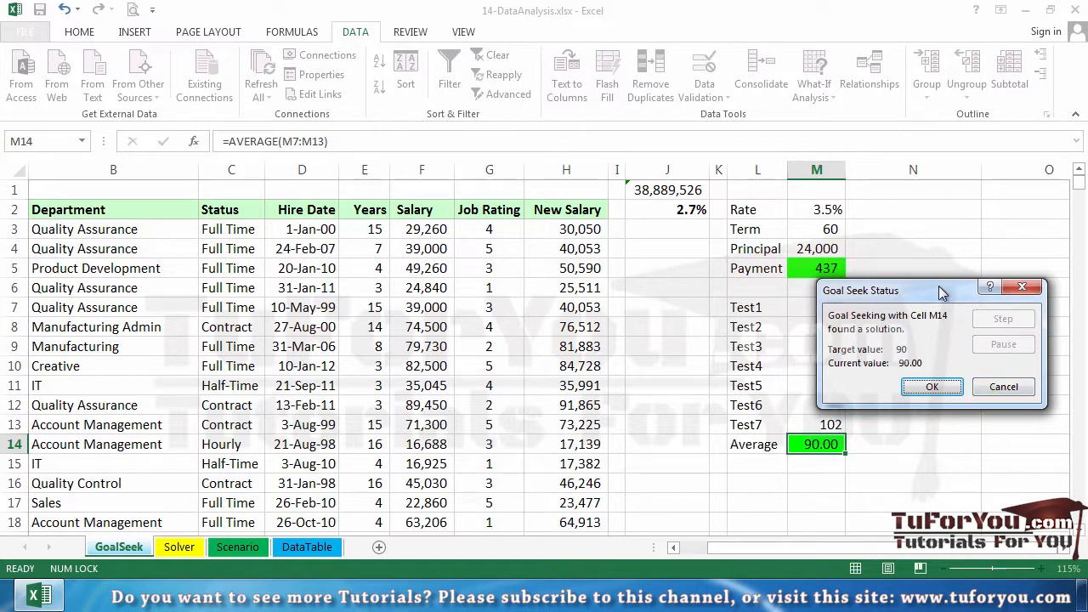
pyautogui.moveTo(939, 287); pyautogui.dragTo(988, 257)
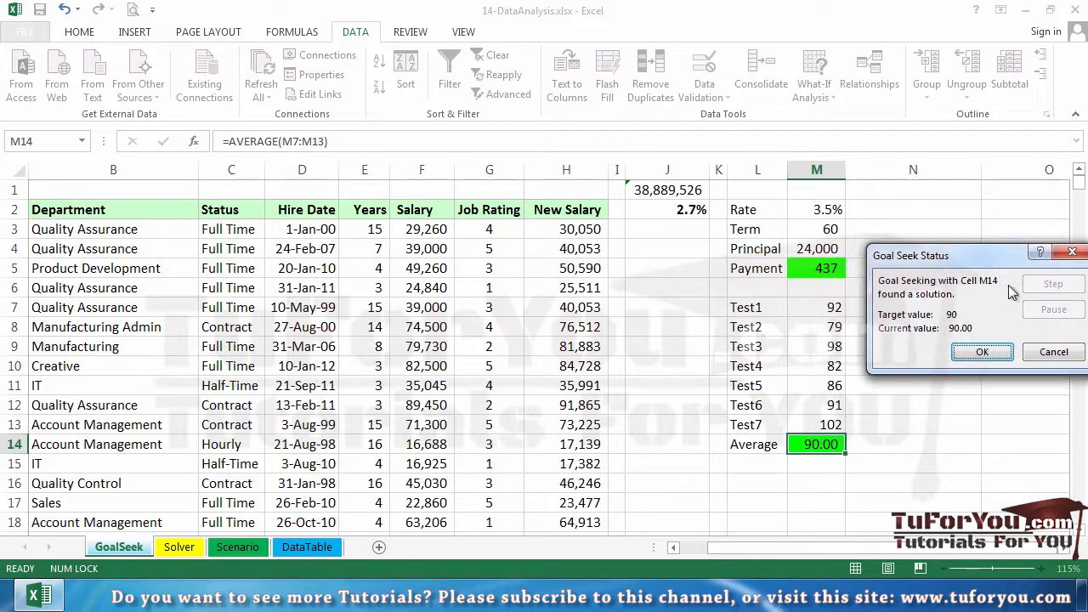
pyautogui.click(1053, 352)
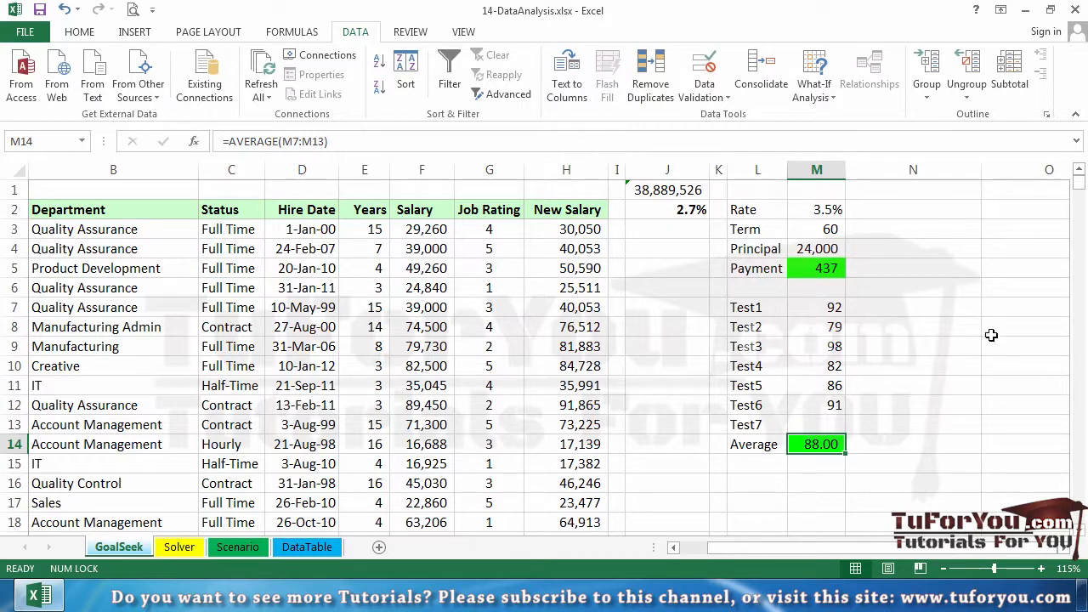
# Step: Run Goal Seek on Average cell M14 for a value of 89.5 by changing Test7 cell M13, and keep the solution
pyautogui.click(815, 92)
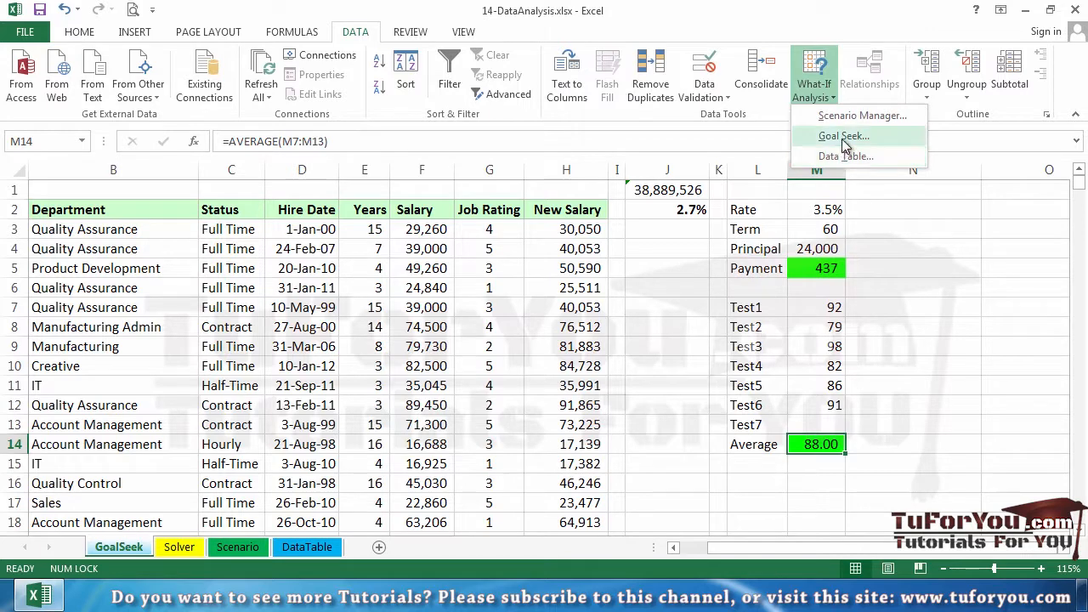
pyautogui.click(845, 136)
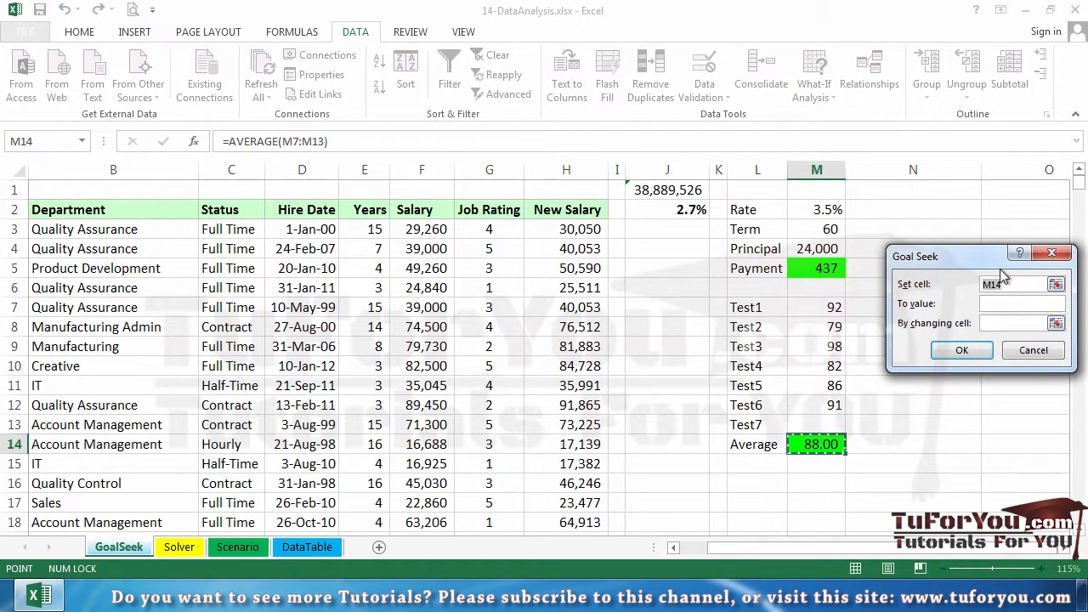
pyautogui.click(1005, 307)
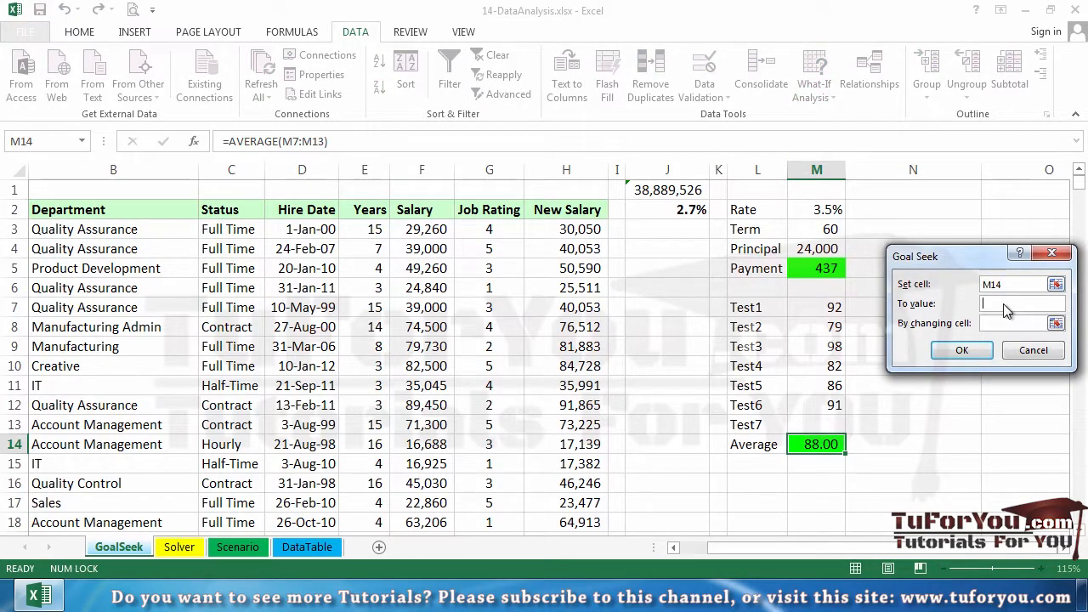
pyautogui.write('89.5')
pyautogui.click(995, 323)
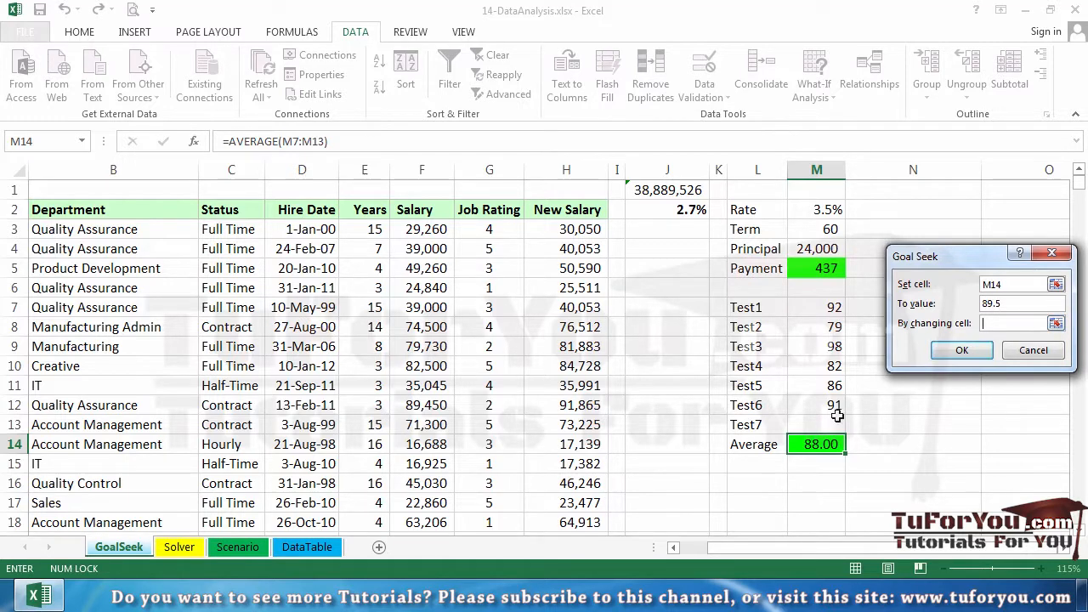
pyautogui.click(838, 421)
pyautogui.click(969, 350)
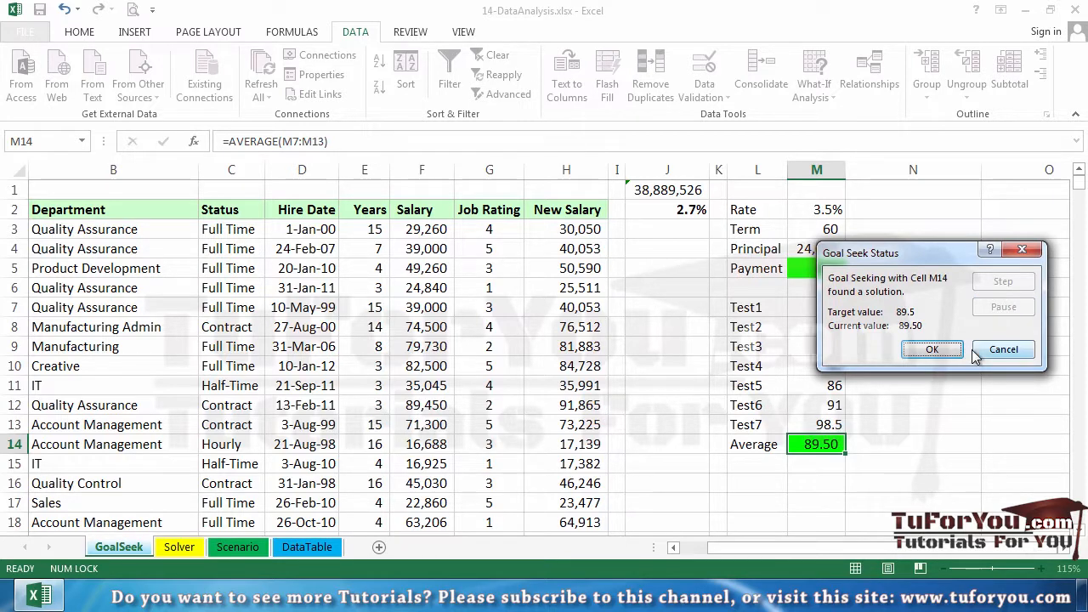
pyautogui.click(942, 352)
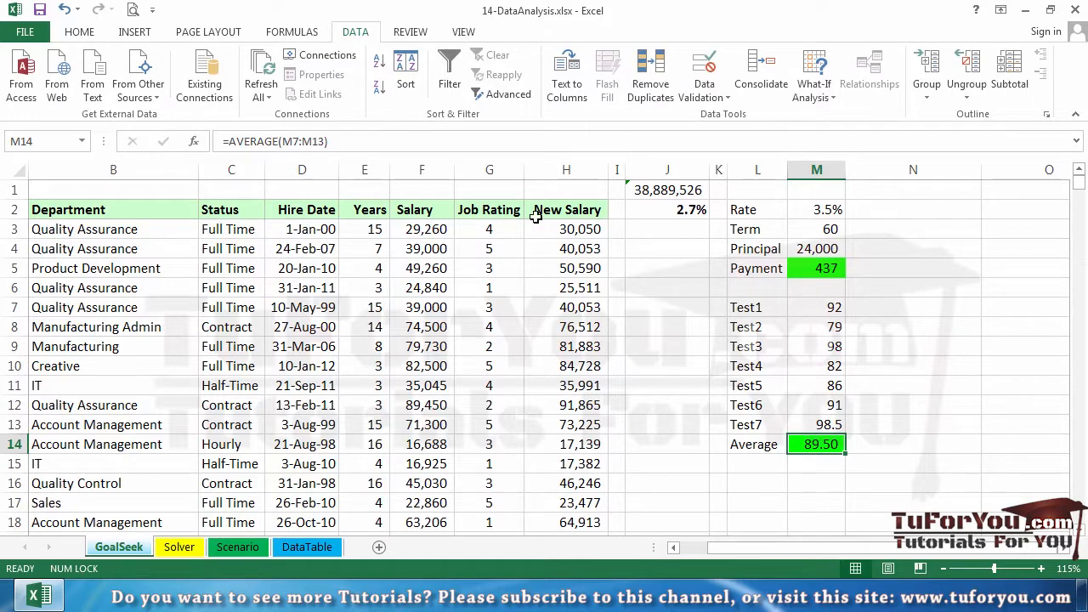
# Step: Examine the New Salary formula in cell H3 and the raise percentage in cell J2 that it references
pyautogui.click(580, 230)
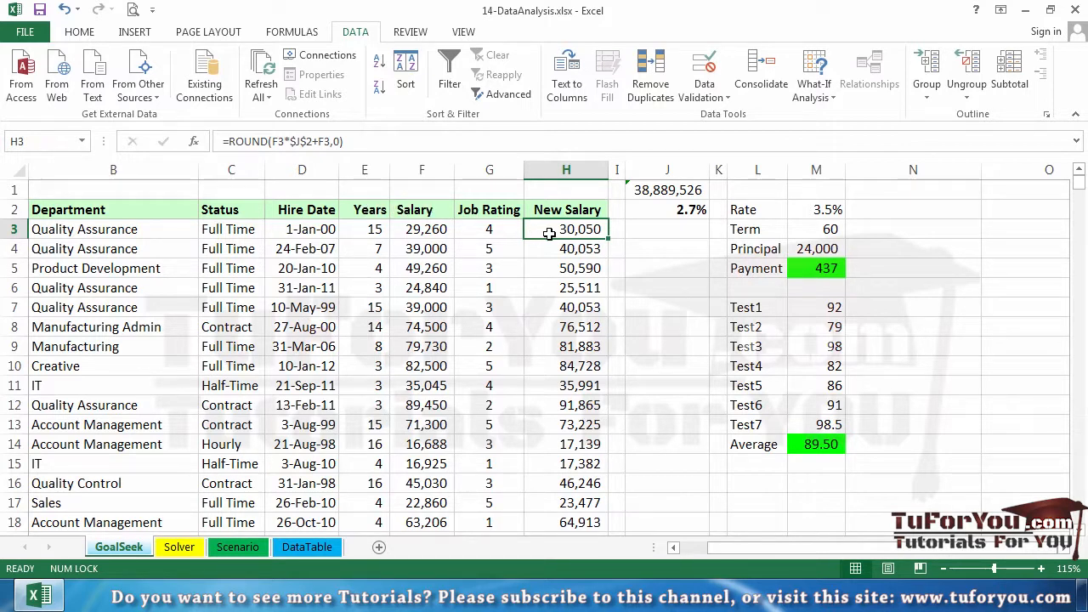
pyautogui.click(656, 211)
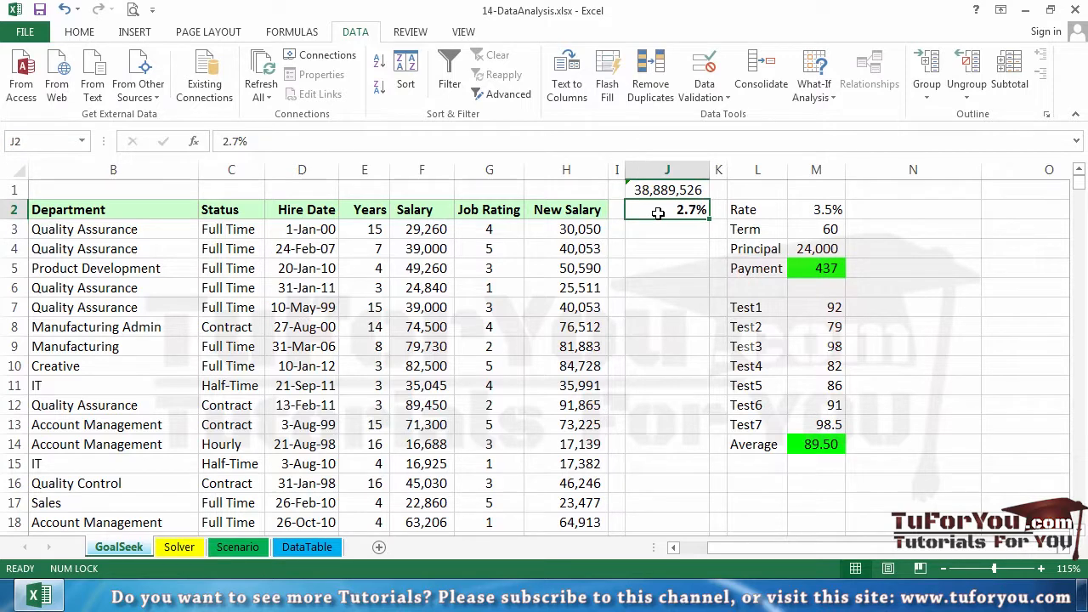
pyautogui.click(600, 232)
pyautogui.doubleClick(591, 230)
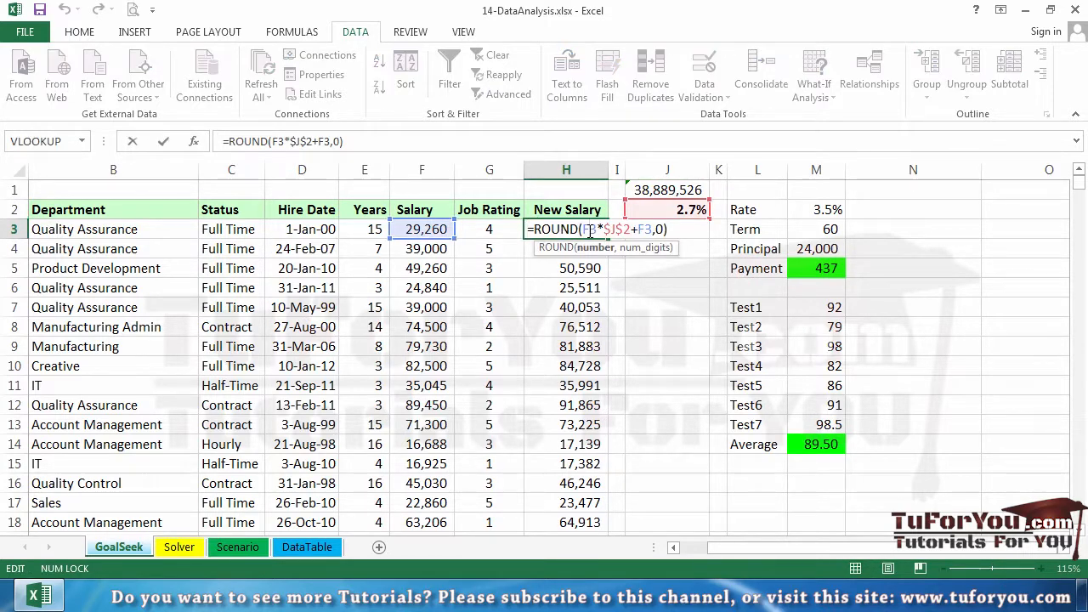
pyautogui.press('Escape')
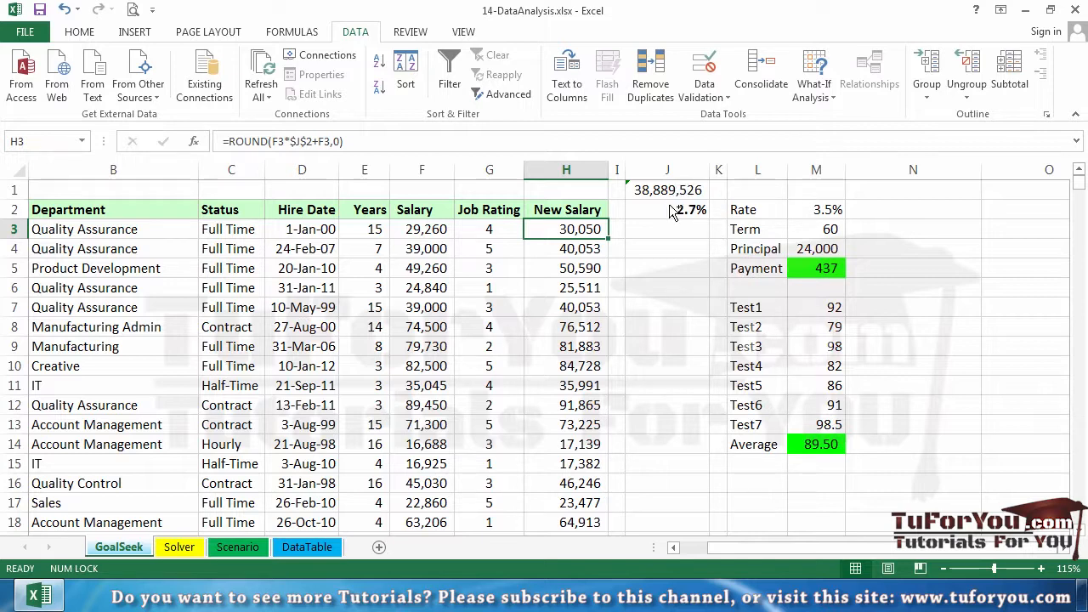
pyautogui.scroll(2, 655, 231)
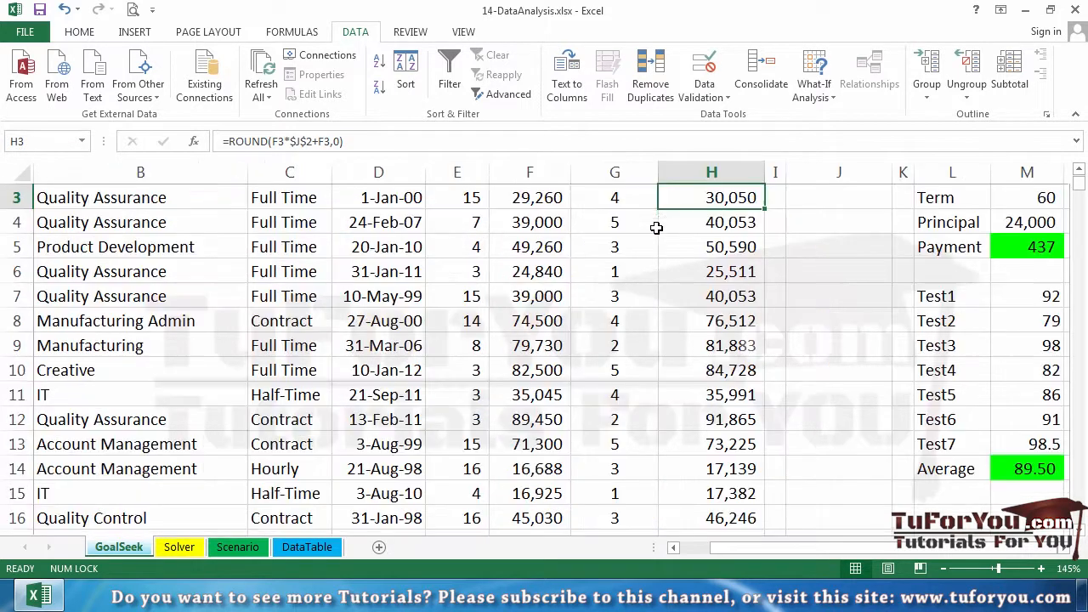
pyautogui.scroll(2, 817, 285)
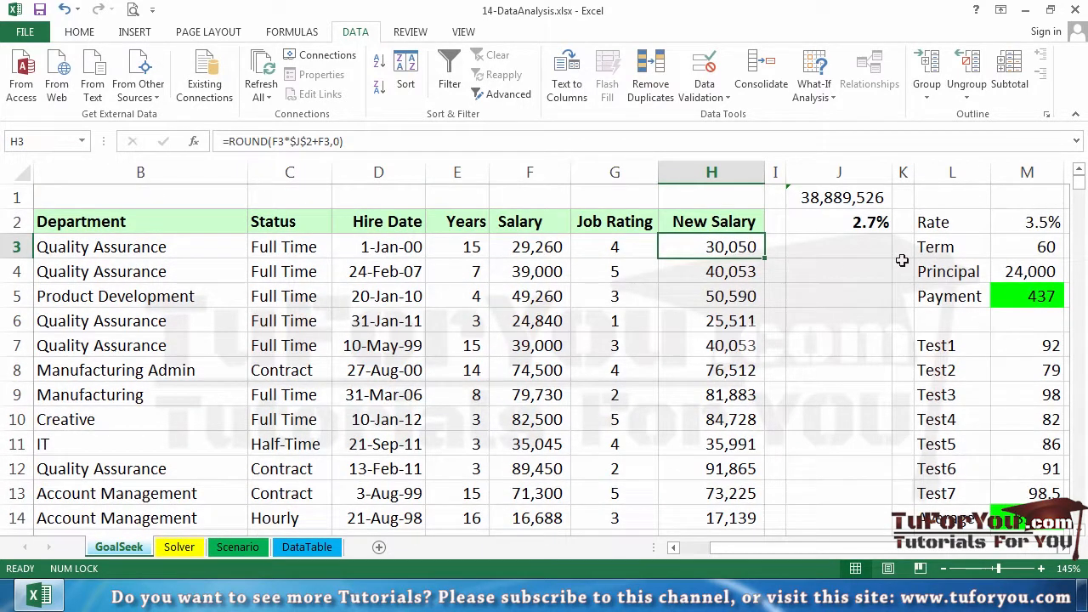
pyautogui.keyDown('ctrl'); pyautogui.scroll(2, 901, 257); pyautogui.keyUp('ctrl')
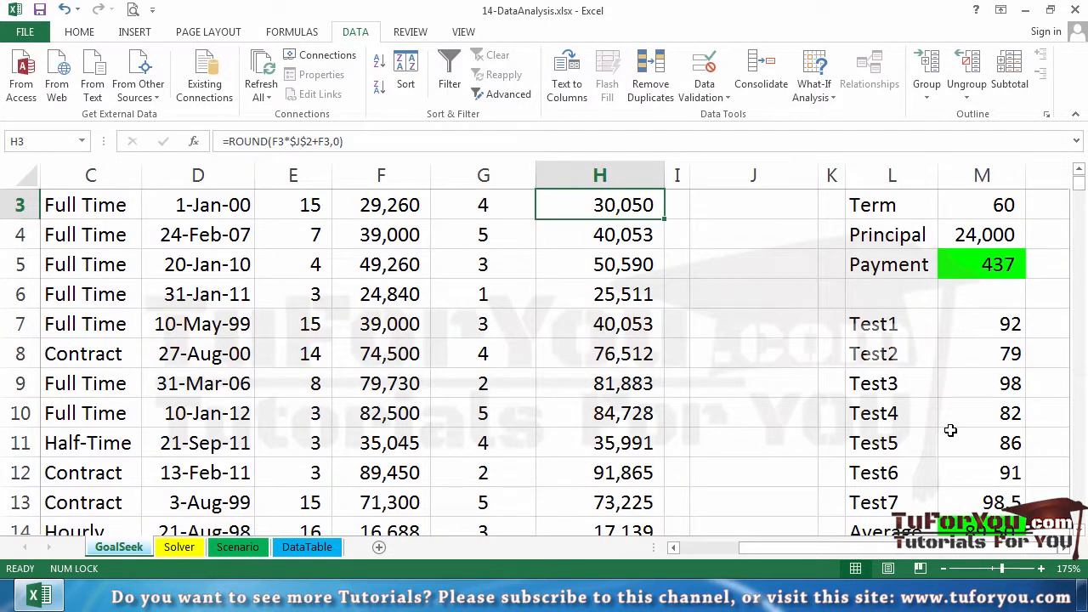
pyautogui.scroll(1, 741, 369)
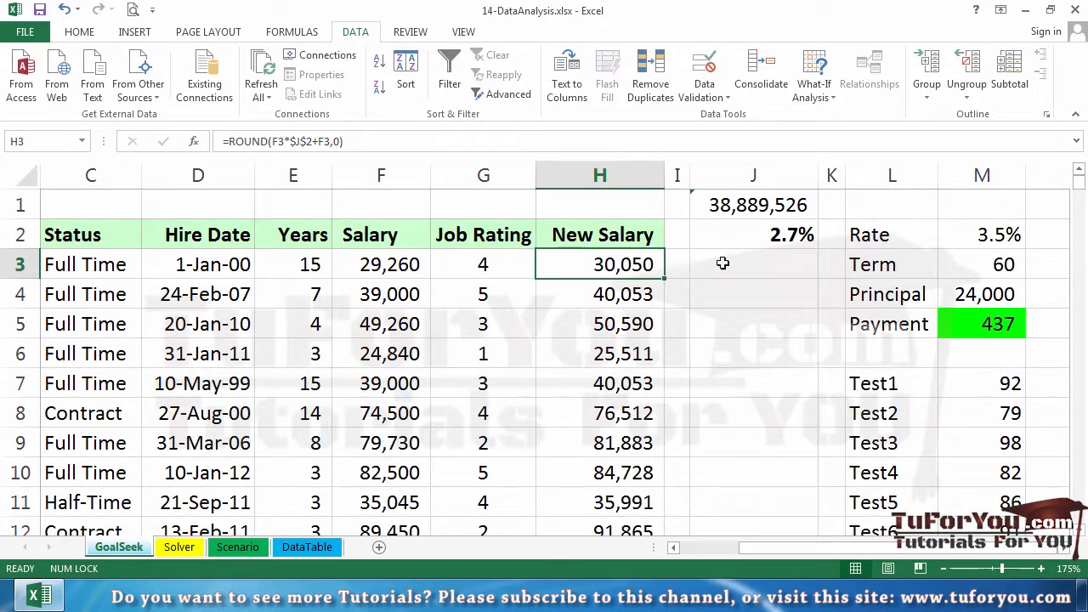
# Step: Run Goal Seek on salary total cell J1 for a value of 39,000,000 by changing percentage cell J2, and keep the solution
pyautogui.click(745, 208)
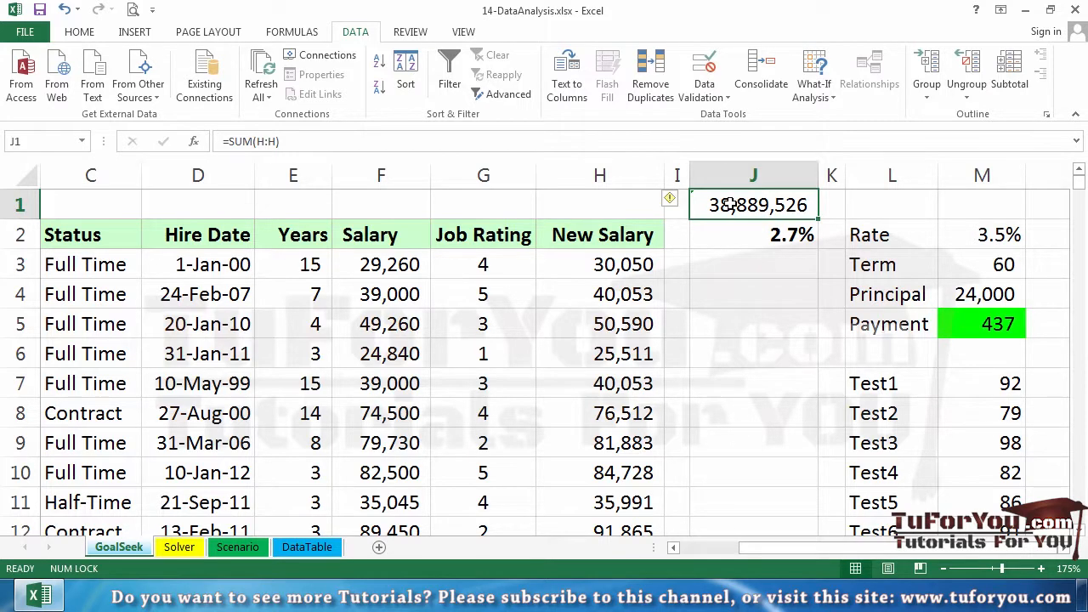
pyautogui.click(813, 85)
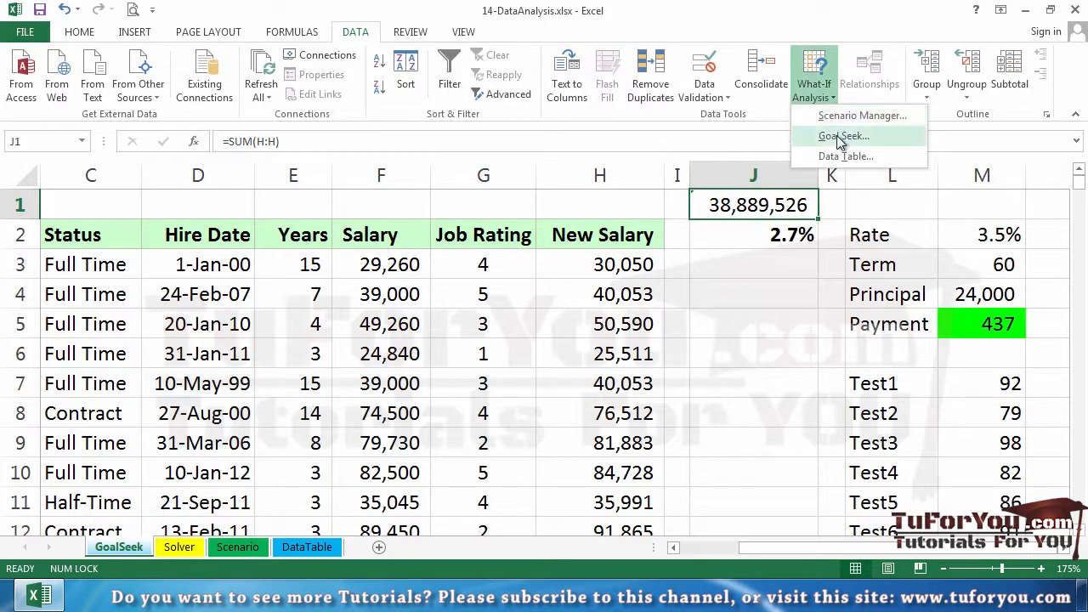
pyautogui.click(840, 138)
pyautogui.moveTo(901, 236); pyautogui.dragTo(906, 146)
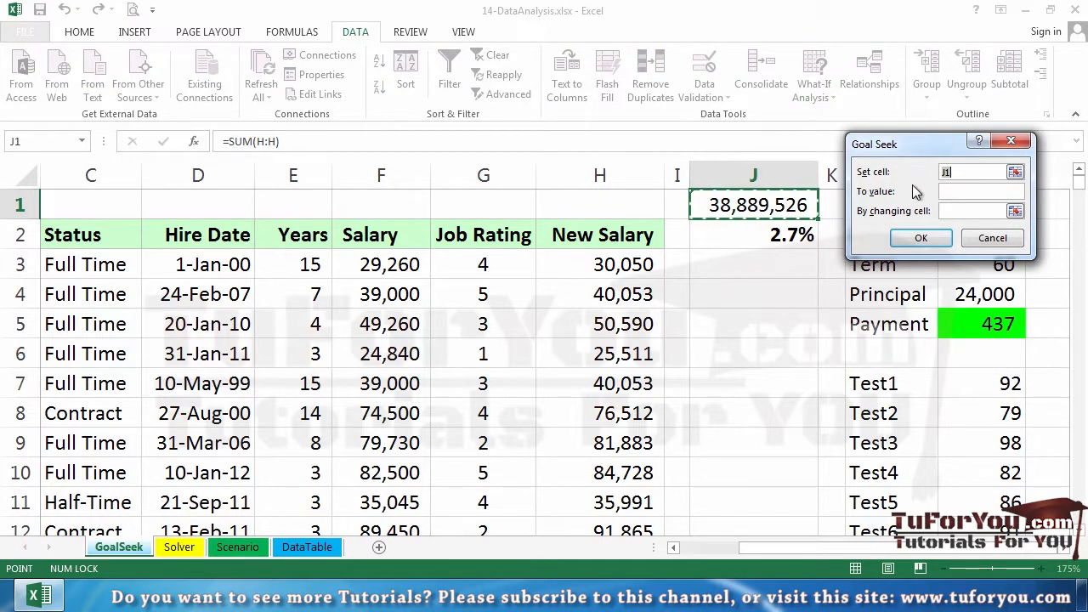
pyautogui.click(947, 193)
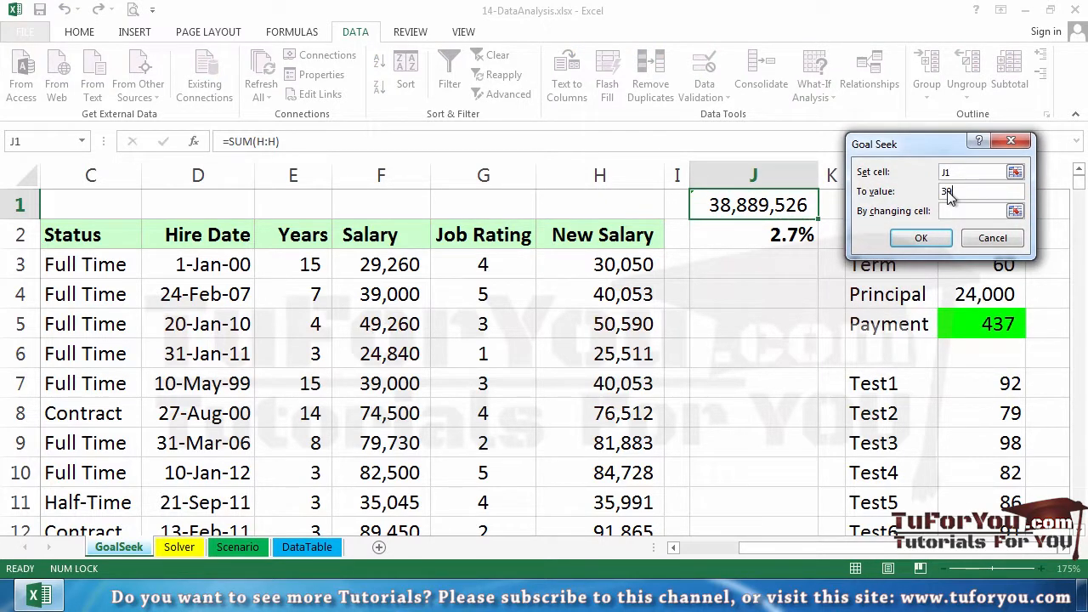
pyautogui.write('30,000,000')
pyautogui.click(976, 211)
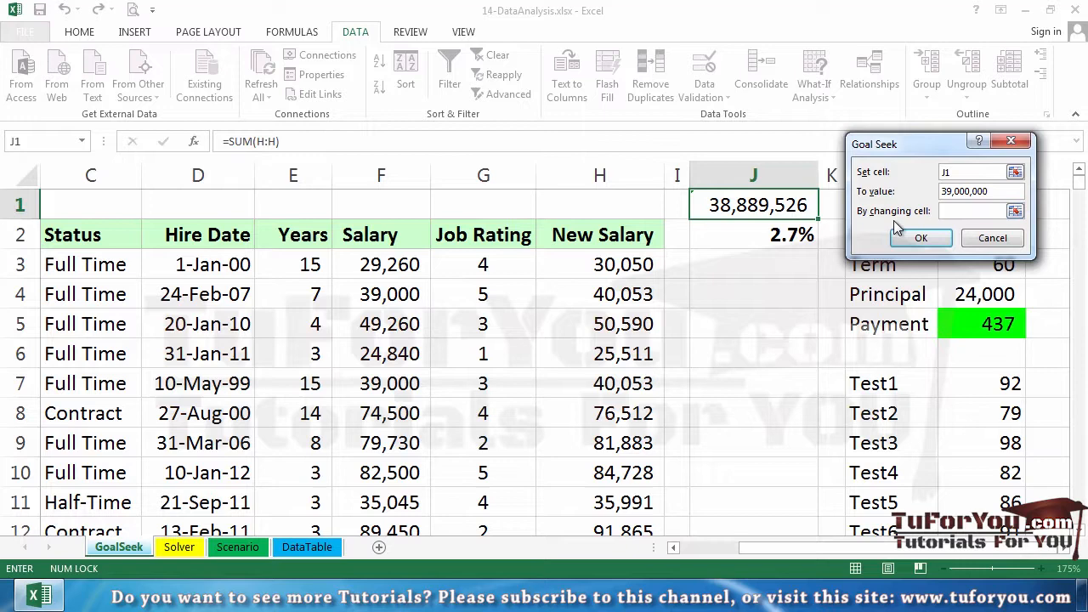
pyautogui.click(799, 233)
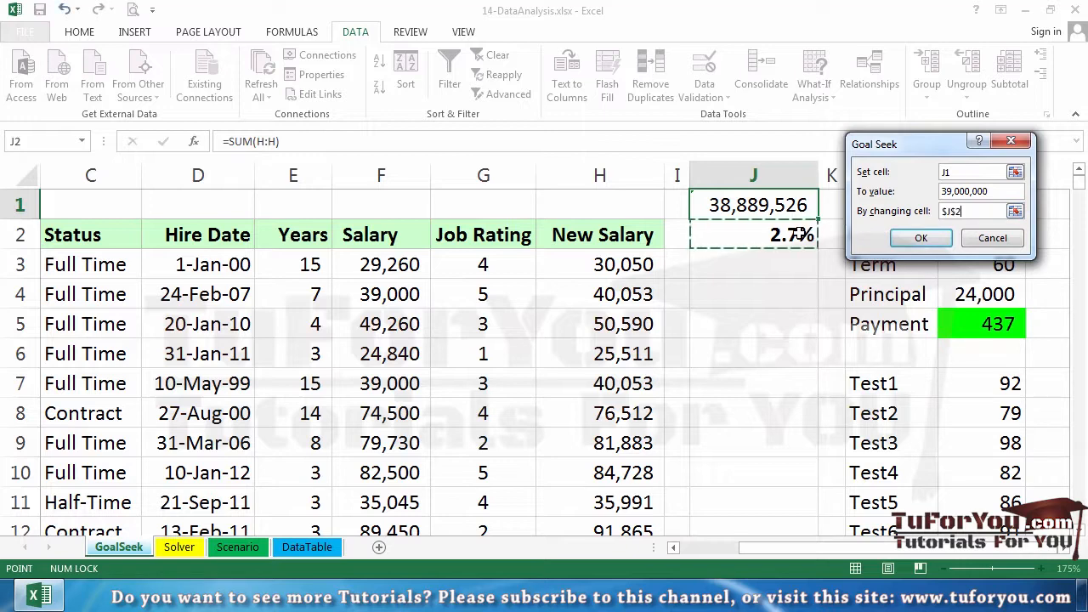
pyautogui.click(932, 238)
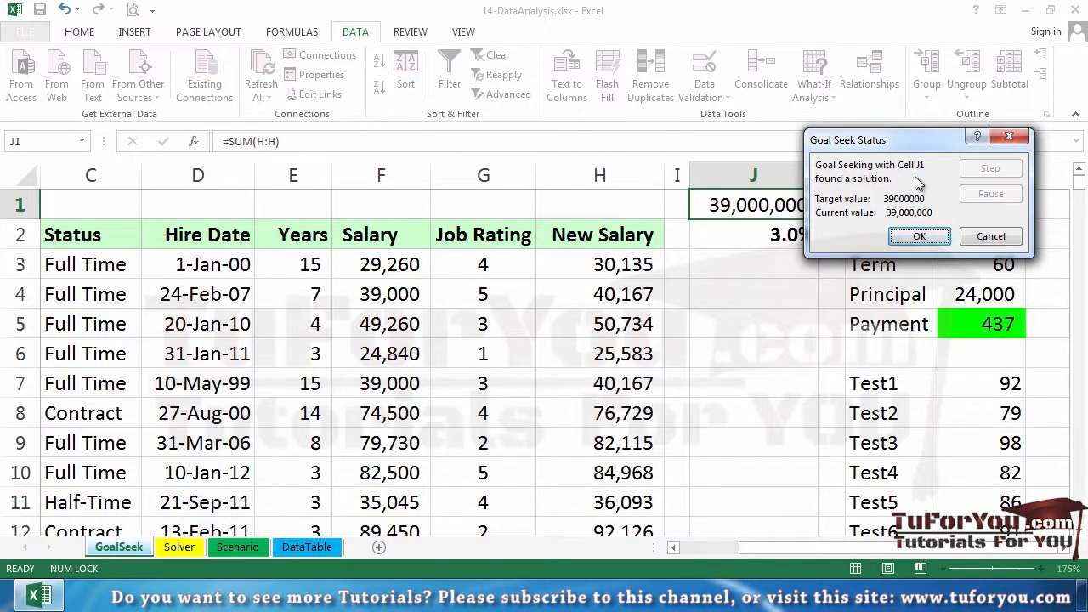
pyautogui.moveTo(908, 139); pyautogui.dragTo(954, 114)
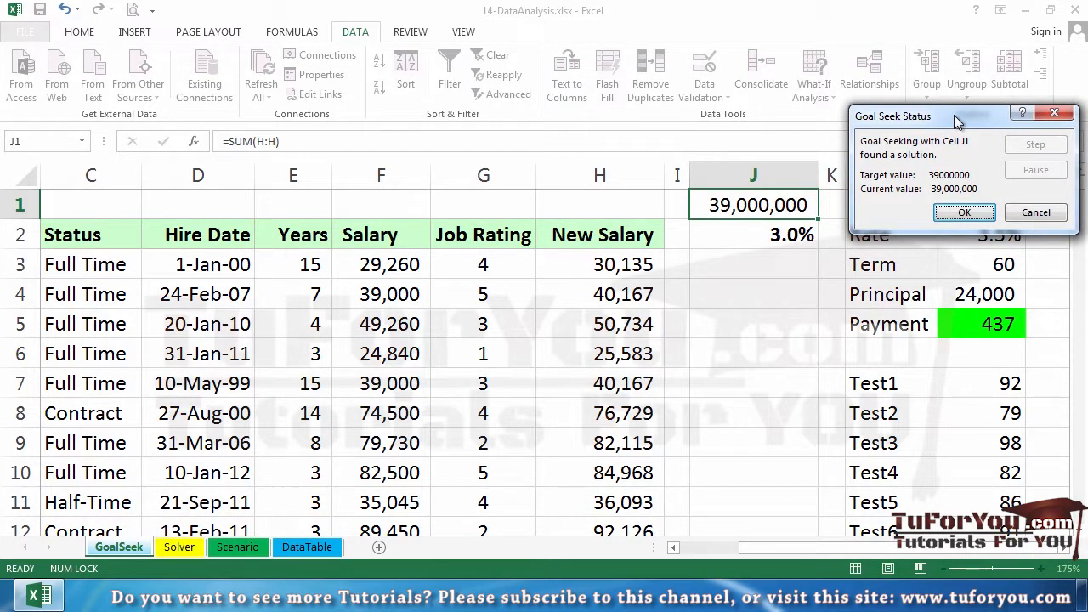
pyautogui.click(960, 217)
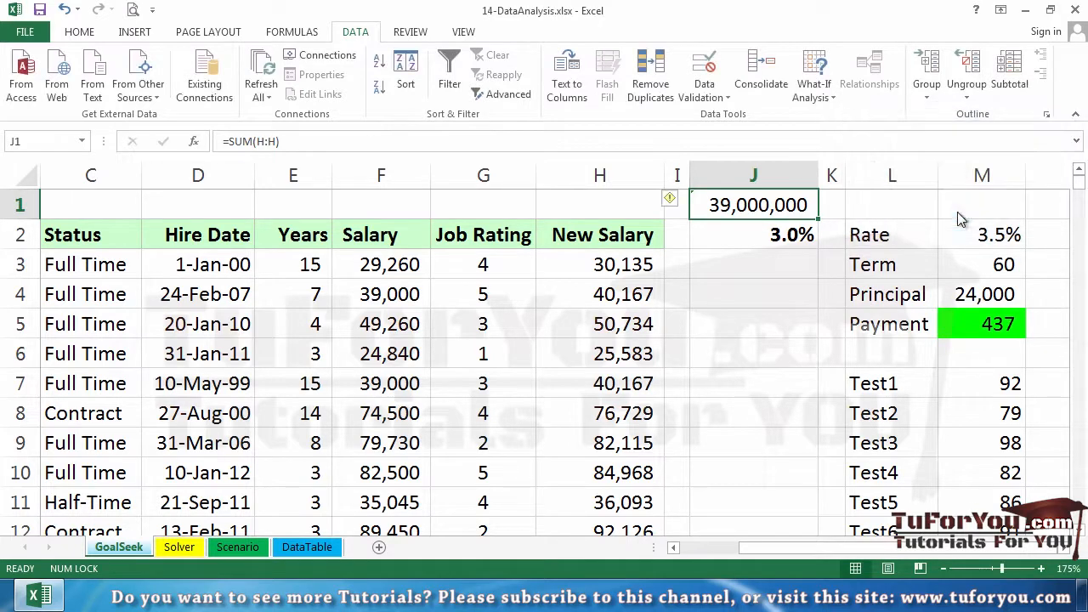
# Step: Shorten the raise percentage in cell J2 to 2.99% by removing its extra decimals
pyautogui.click(779, 235)
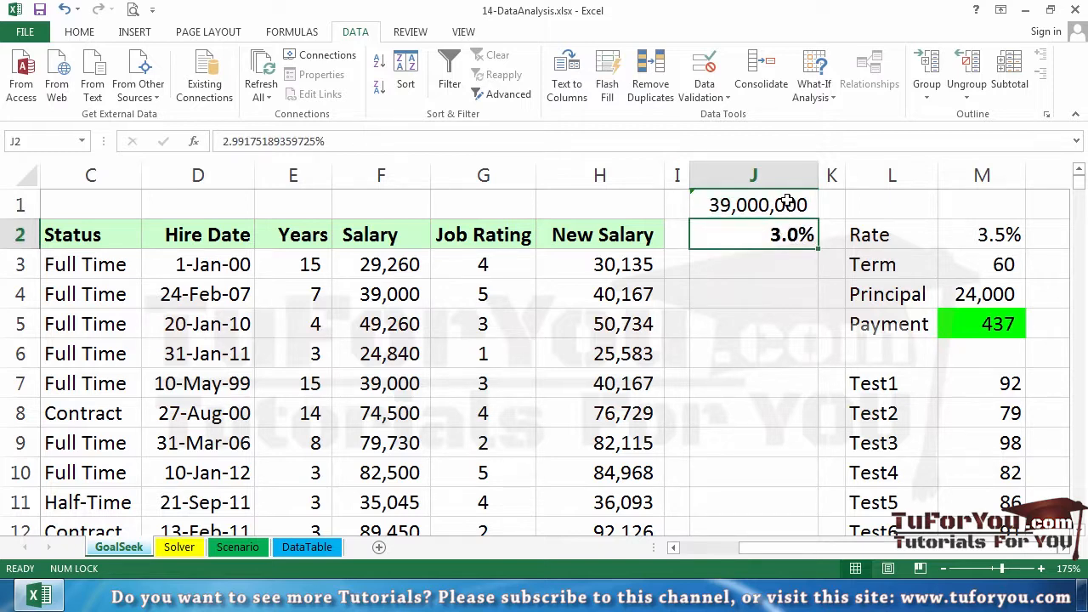
pyautogui.click(789, 204)
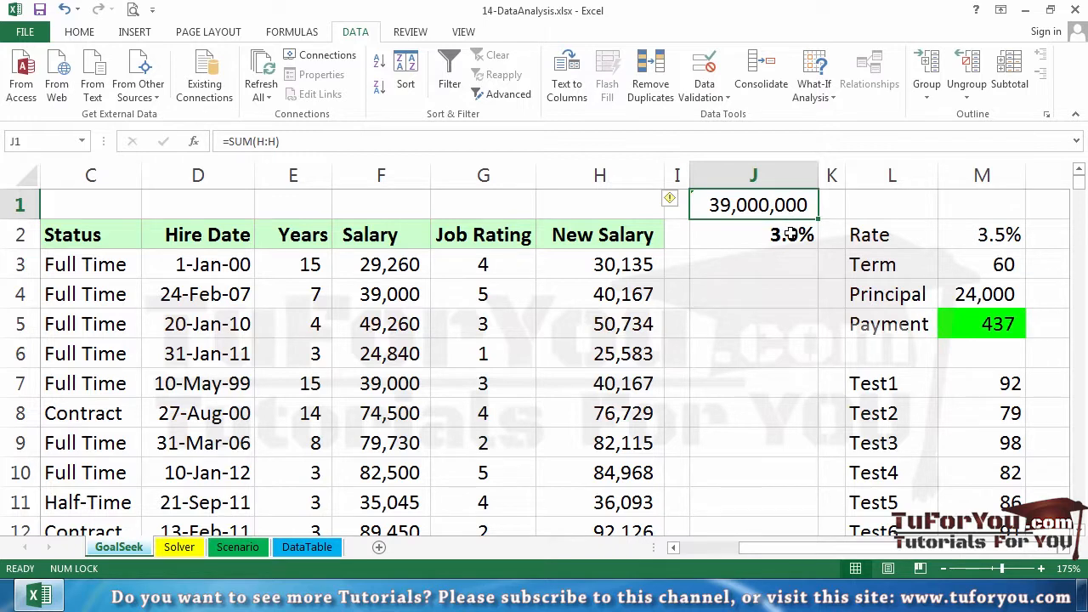
pyautogui.click(789, 235)
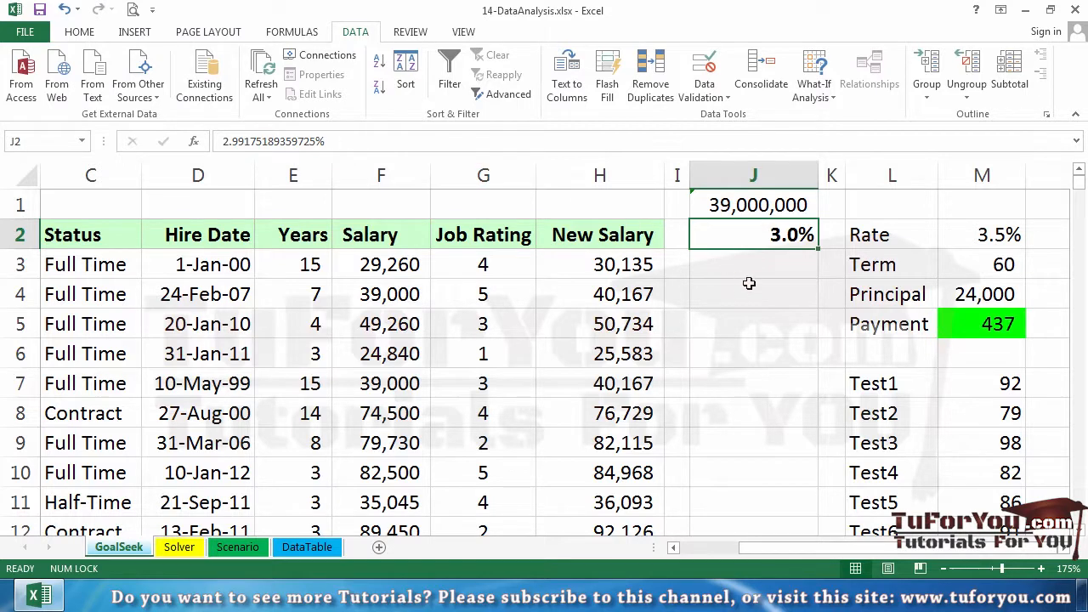
pyautogui.doubleClick(766, 240)
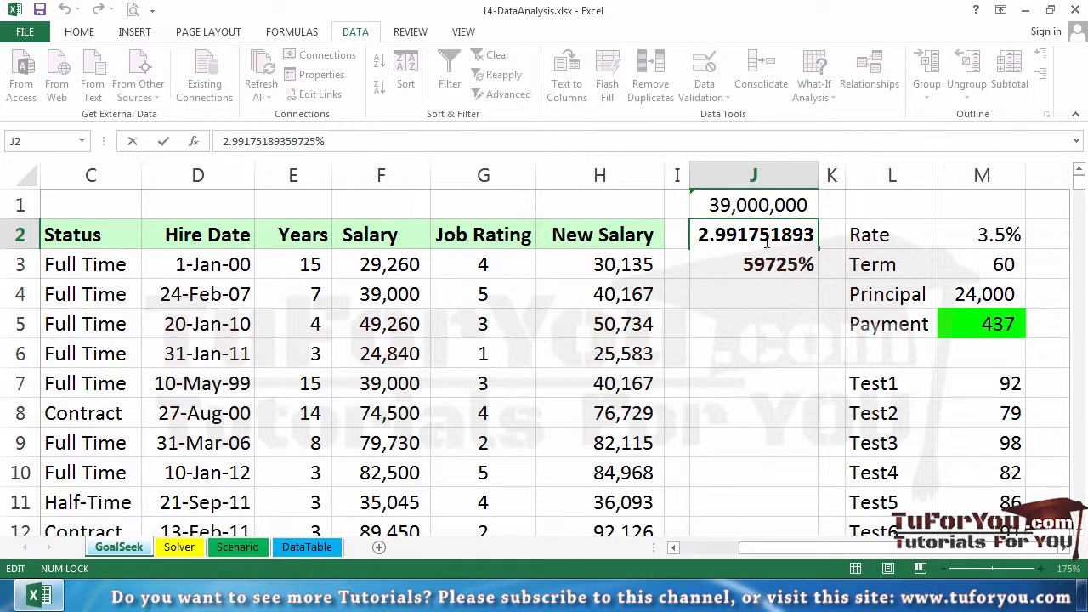
pyautogui.moveTo(736, 238); pyautogui.dragTo(797, 270)
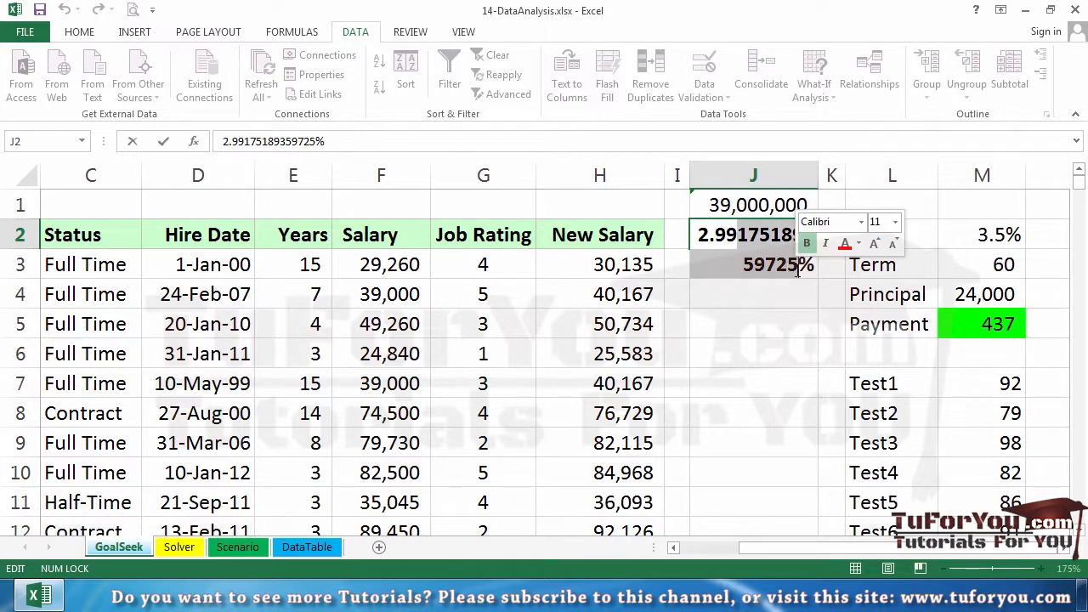
pyautogui.press('Delete')
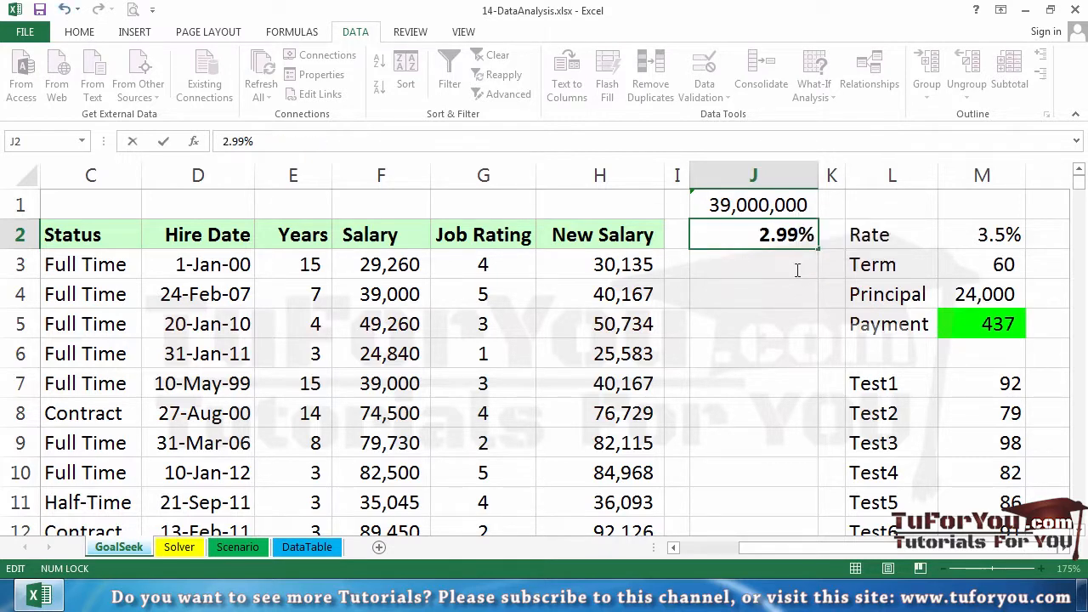
pyautogui.press('Return')
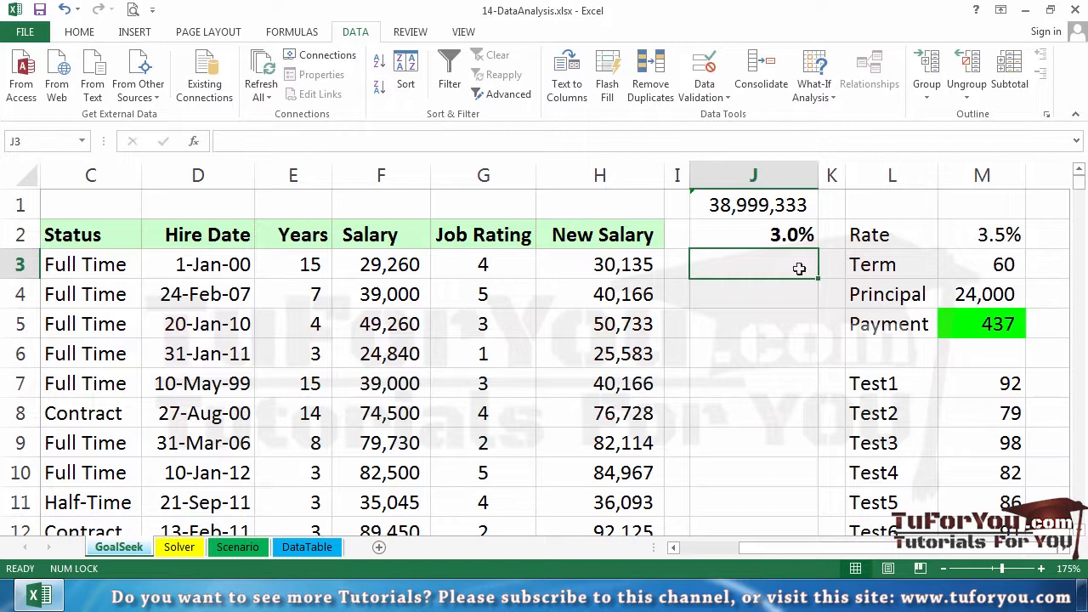
pyautogui.click(799, 235)
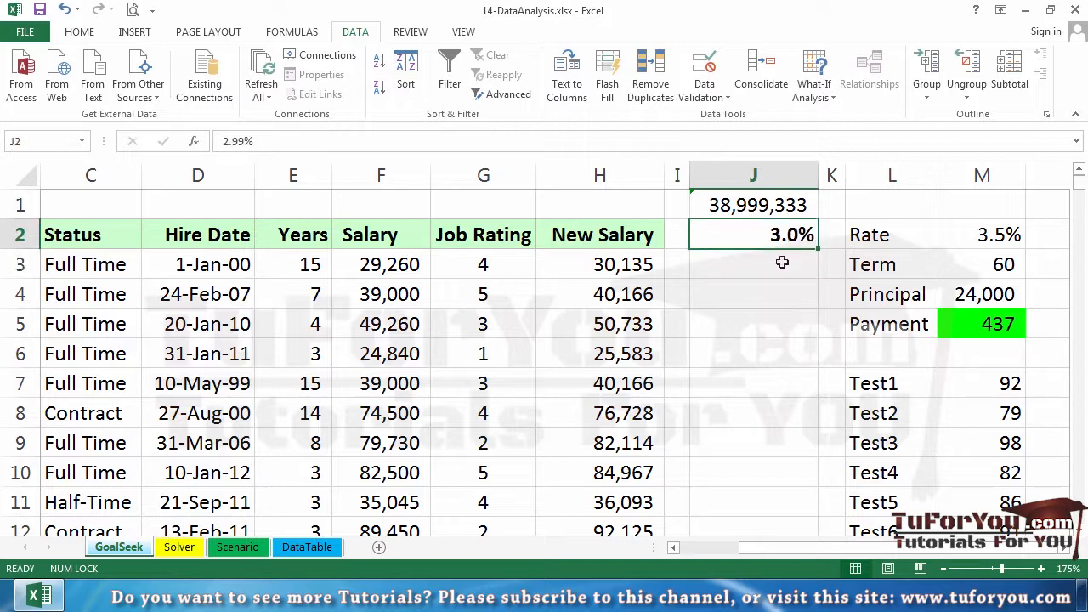